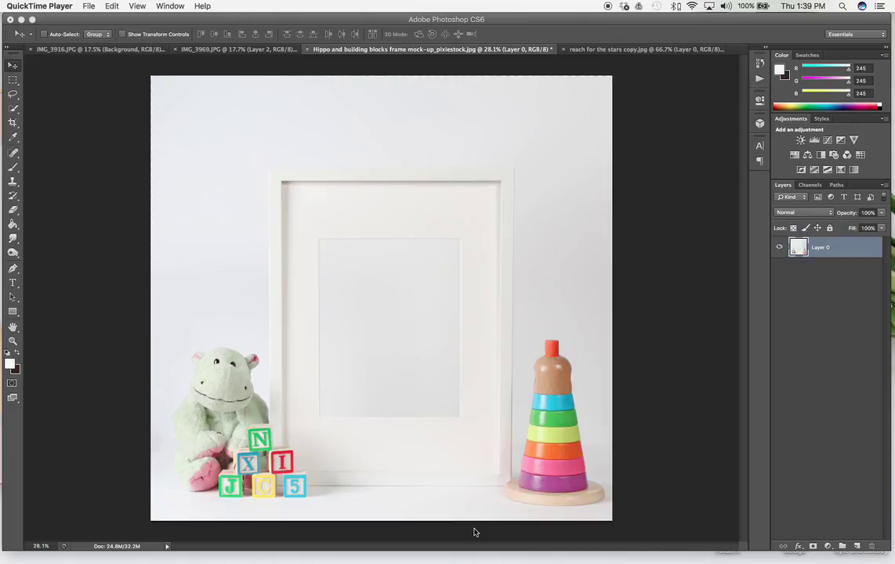
View the "sweet dreams little prince" design in the reach for the stars copy document, and return to the hippo frame mock-up.
{"action": "left_click", "coordinate": [611, 54]}
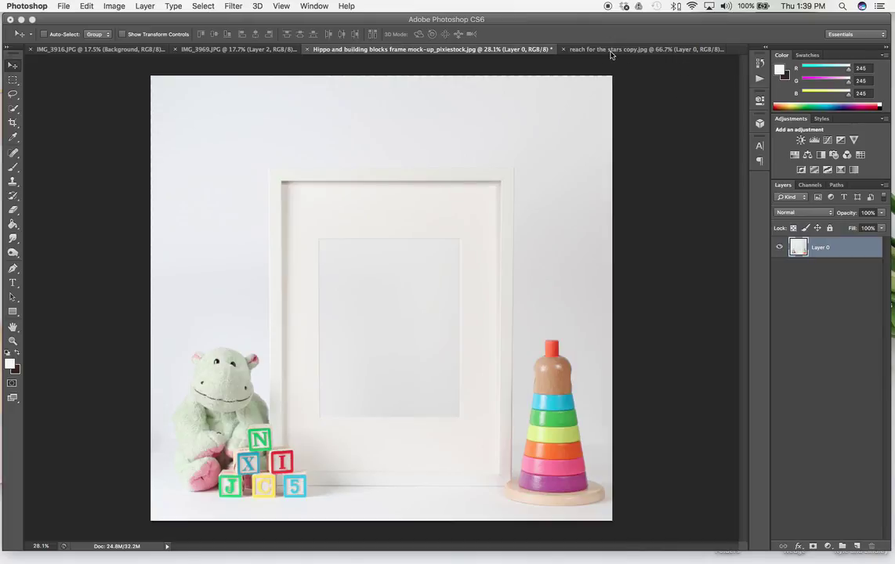
{"action": "left_click", "coordinate": [610, 50]}
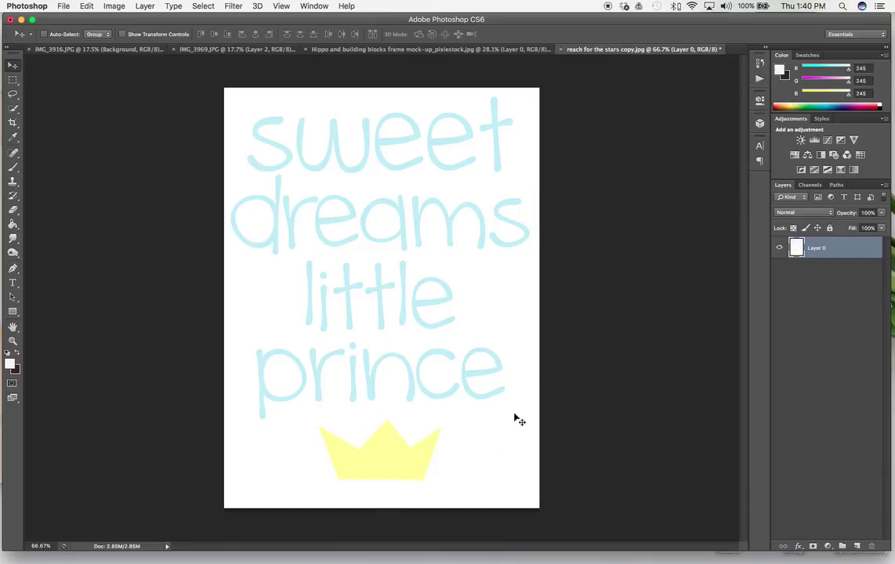
{"action": "left_click", "coordinate": [401, 49]}
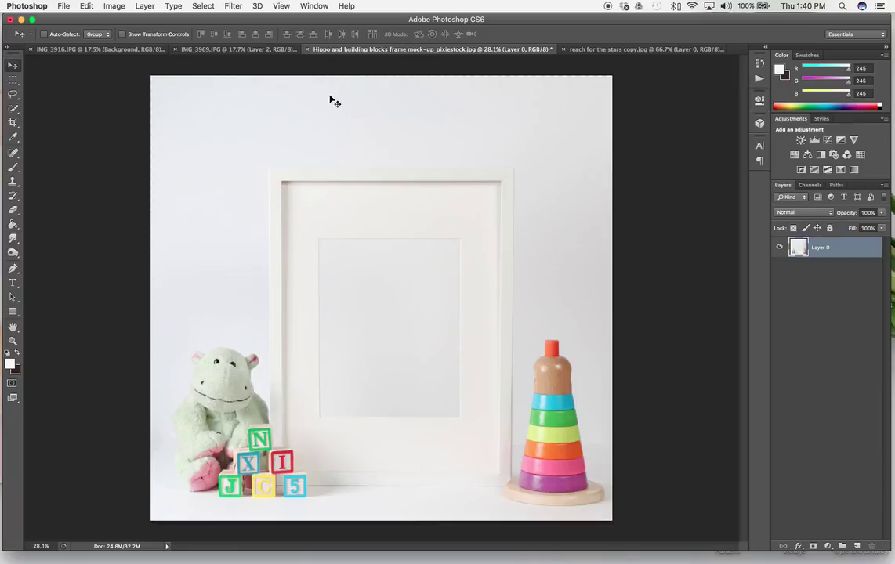
Display the grid over the hippo frame mock-up as an alignment reference.
{"action": "left_click", "coordinate": [282, 6]}
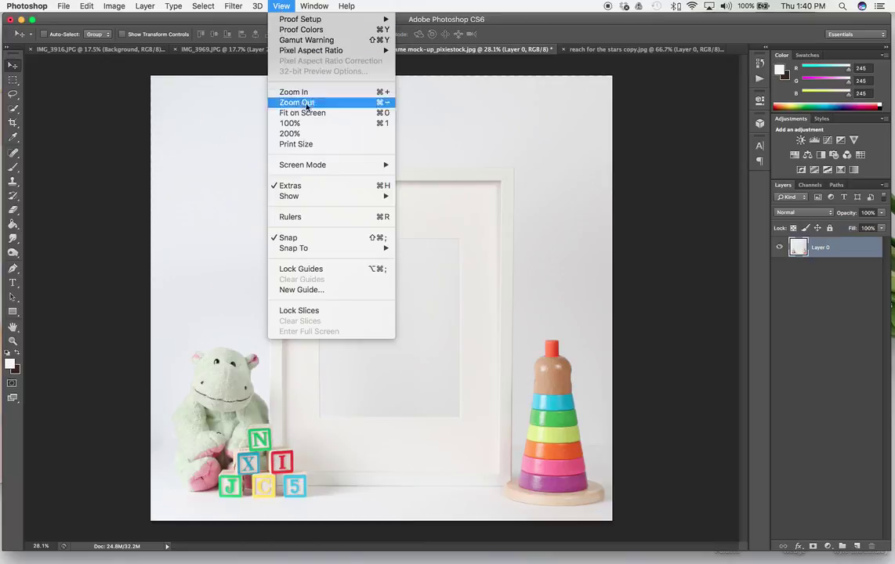
{"action": "mouse_move", "coordinate": [308, 203]}
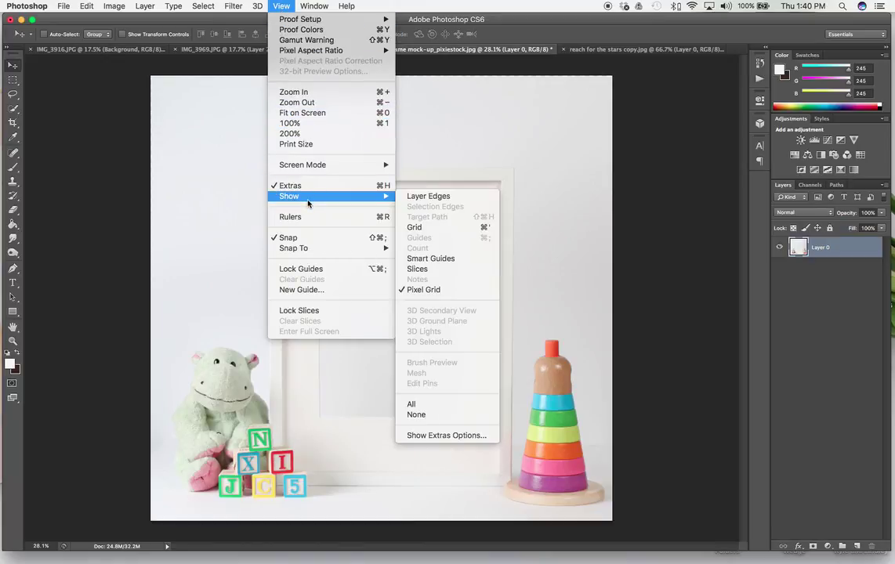
{"action": "left_click", "coordinate": [430, 227]}
Rotate the mock-up photo layer by 0.20° to straighten the frame against the grid, and apply the transform.
{"action": "scroll", "coordinate": [430, 232], "scroll_direction": "up", "scroll_amount": 5}
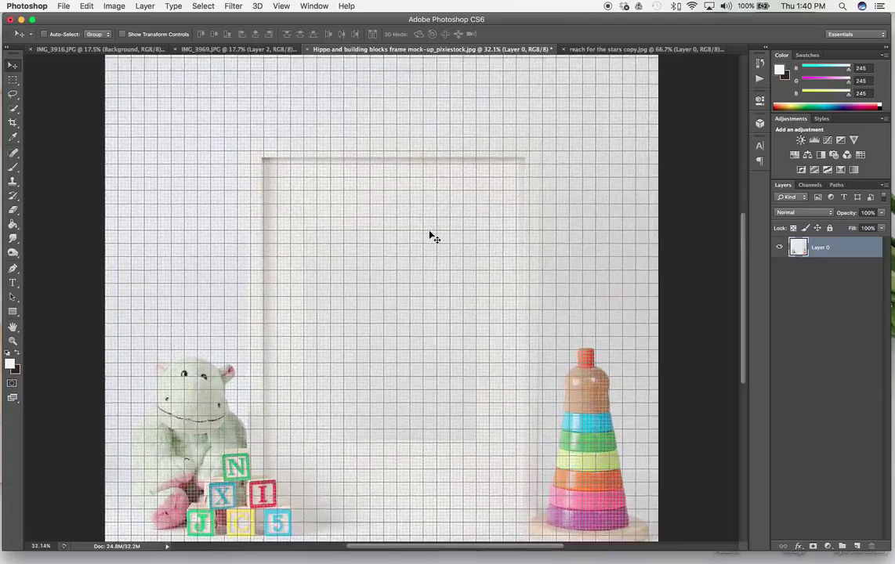
{"action": "scroll", "coordinate": [429, 232], "scroll_direction": "up", "scroll_amount": 1}
{"action": "scroll", "coordinate": [430, 235], "scroll_direction": "down", "scroll_amount": 5}
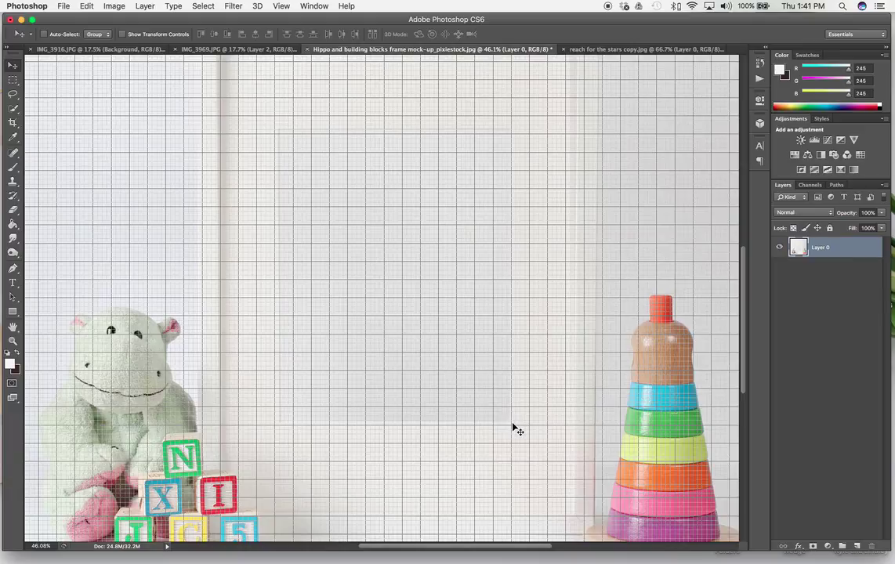
{"action": "key", "text": "super+t"}
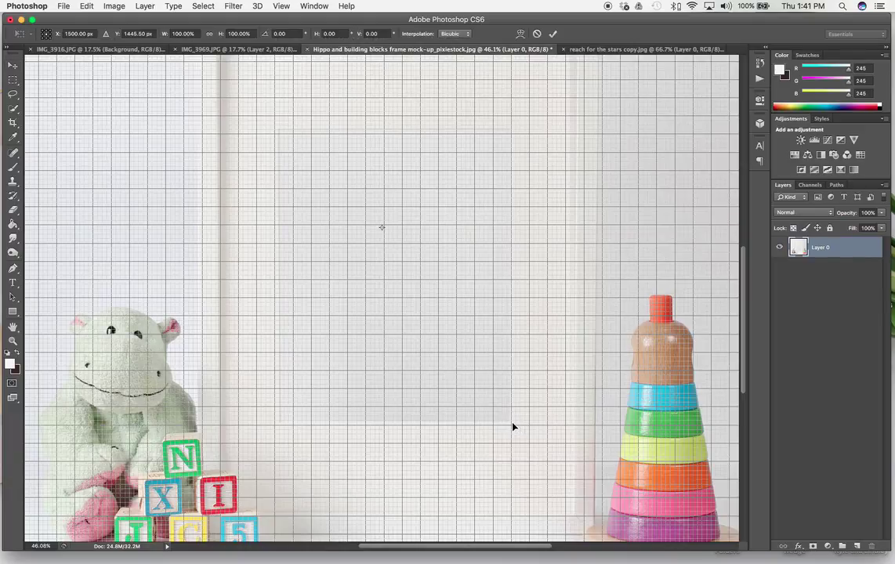
{"action": "key", "text": "super+0"}
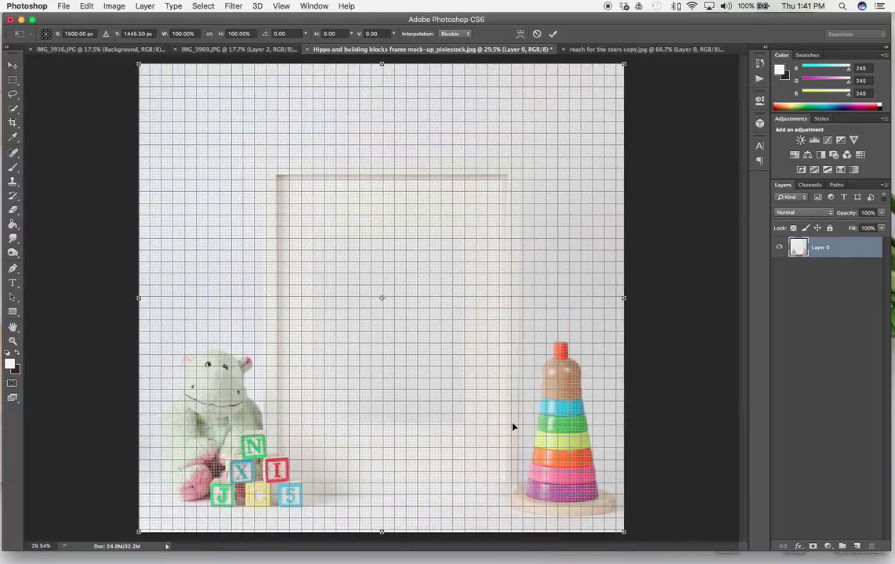
{"action": "key", "text": "super+minus"}
{"action": "key", "text": "super+equal"}
{"action": "key", "text": "super+equal"}
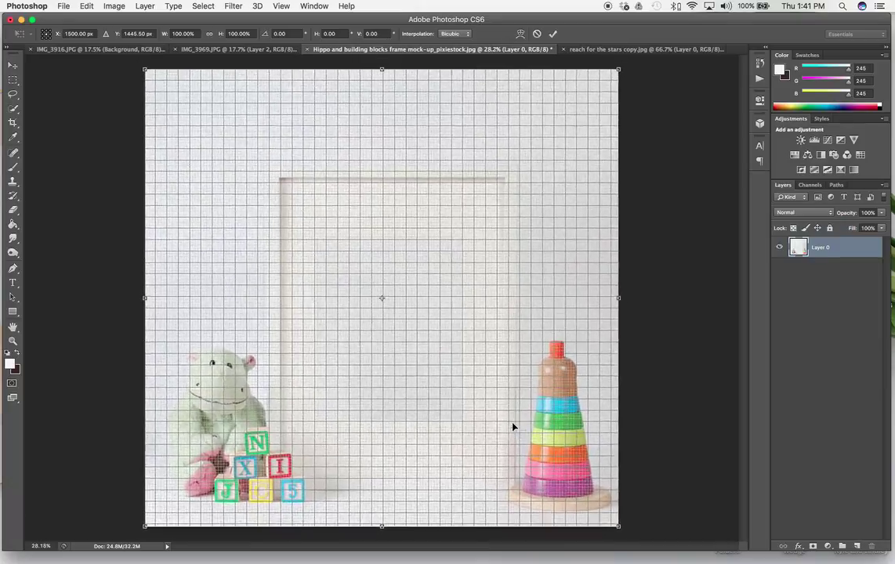
{"action": "scroll", "coordinate": [513, 427], "scroll_direction": "up", "scroll_amount": 3}
{"action": "scroll", "coordinate": [513, 427], "scroll_direction": "down", "scroll_amount": 4}
{"action": "scroll", "coordinate": [513, 427], "scroll_direction": "up", "scroll_amount": 3}
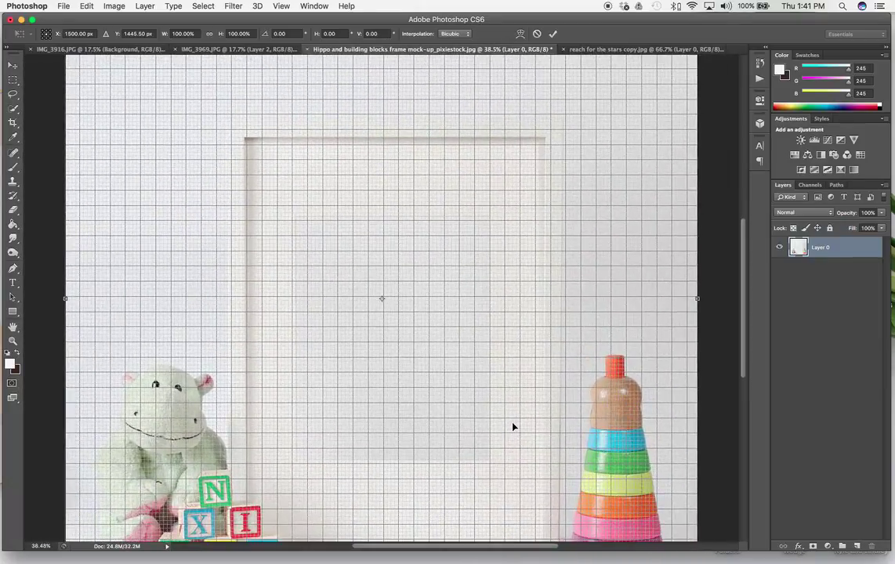
{"action": "scroll", "coordinate": [513, 427], "scroll_direction": "down", "scroll_amount": 3}
{"action": "scroll", "coordinate": [513, 427], "scroll_direction": "down", "scroll_amount": 3}
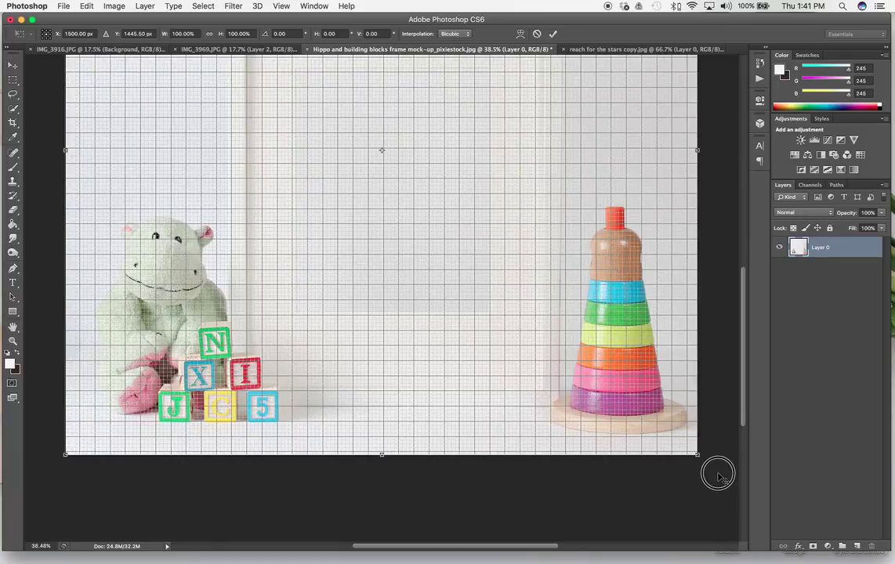
{"action": "left_click_drag", "start_coordinate": [718, 476], "coordinate": [719, 478]}
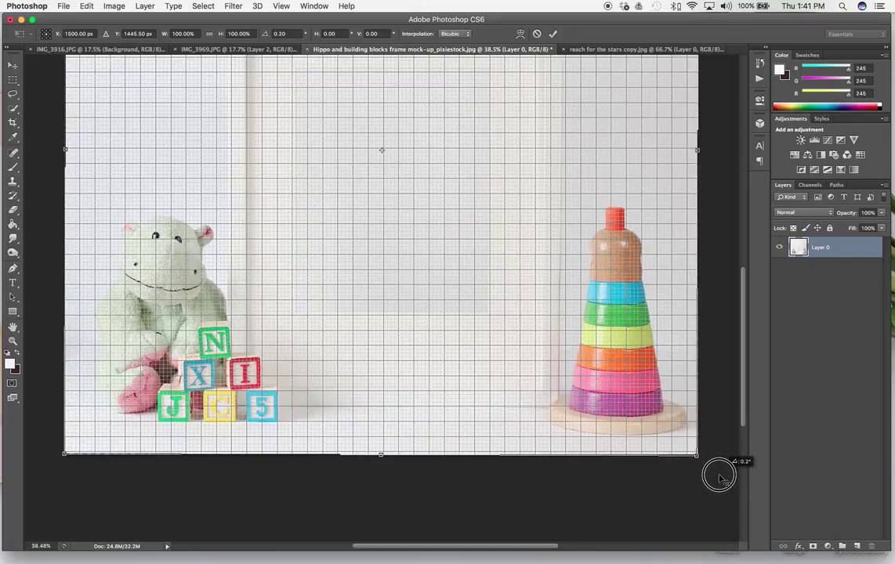
{"action": "left_click_drag", "start_coordinate": [719, 476], "coordinate": [718, 474]}
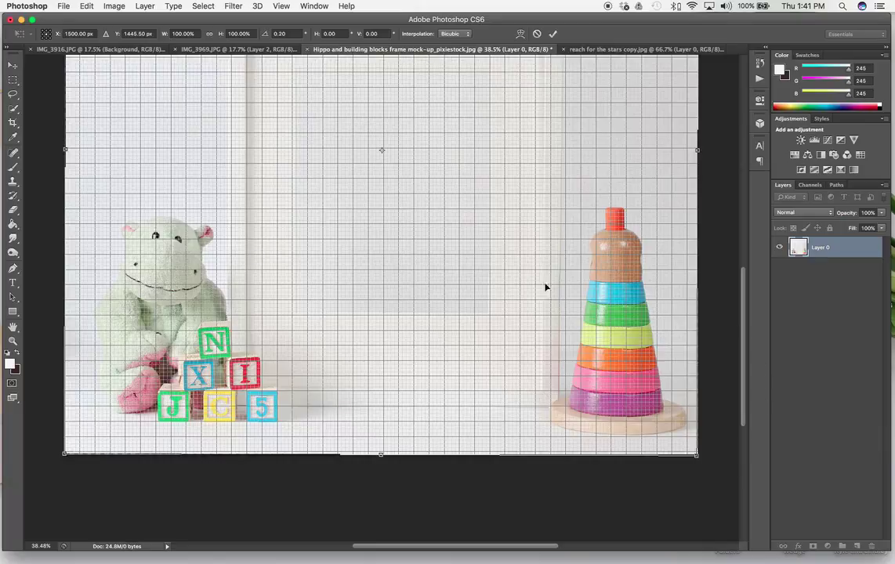
{"action": "key", "text": "super+0"}
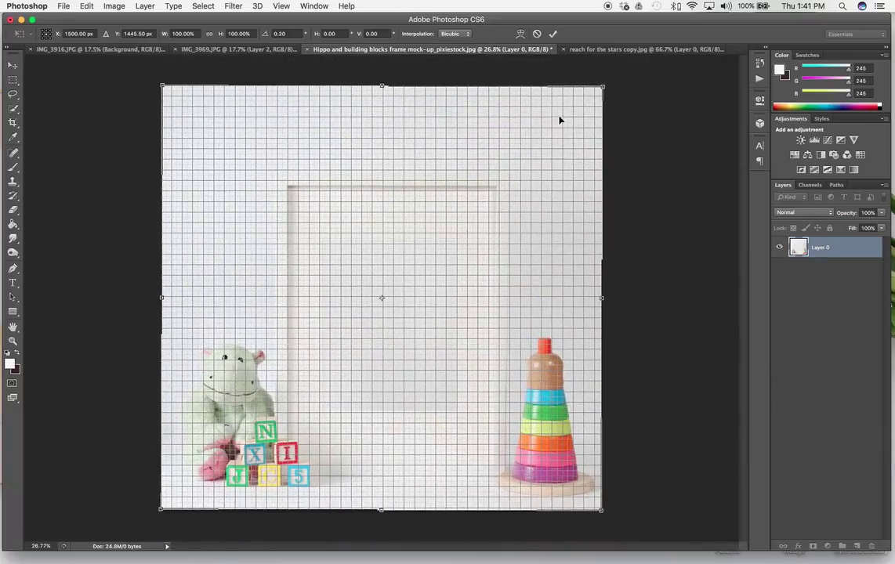
{"action": "left_click", "coordinate": [553, 34]}
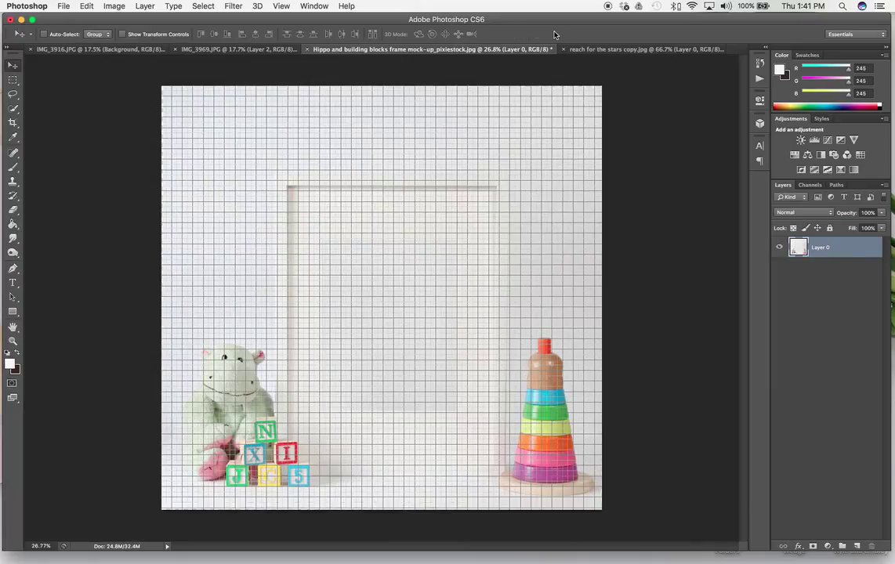
Hide the grid over the mock-up photo.
{"action": "left_click", "coordinate": [282, 6]}
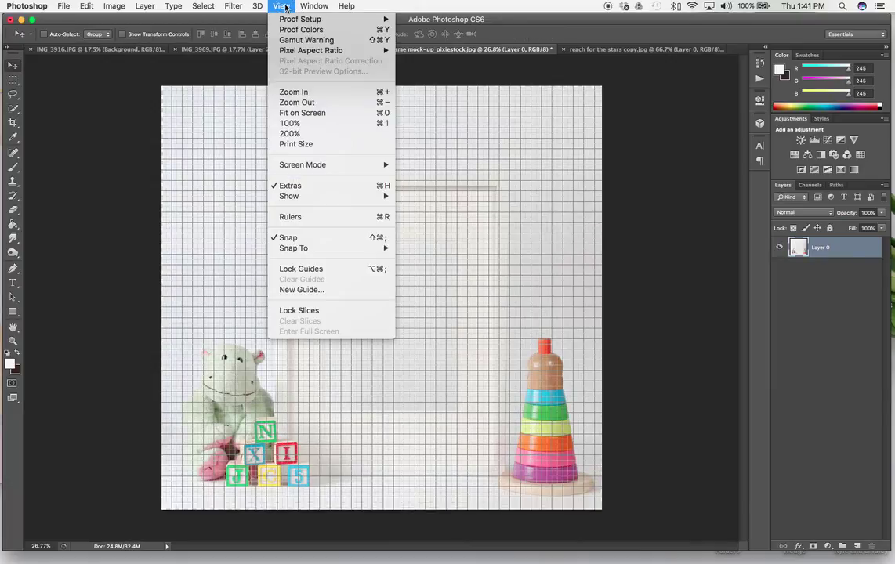
{"action": "mouse_move", "coordinate": [368, 196]}
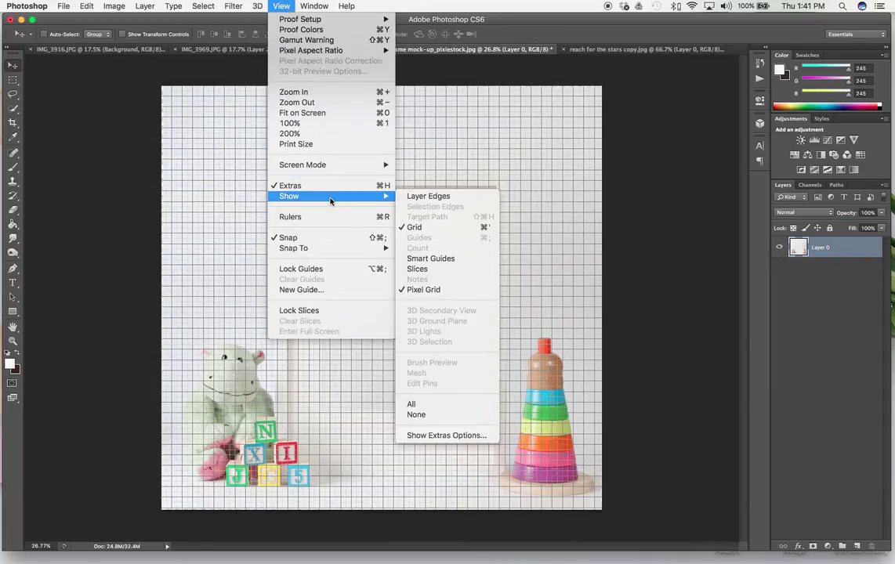
{"action": "left_click", "coordinate": [440, 227]}
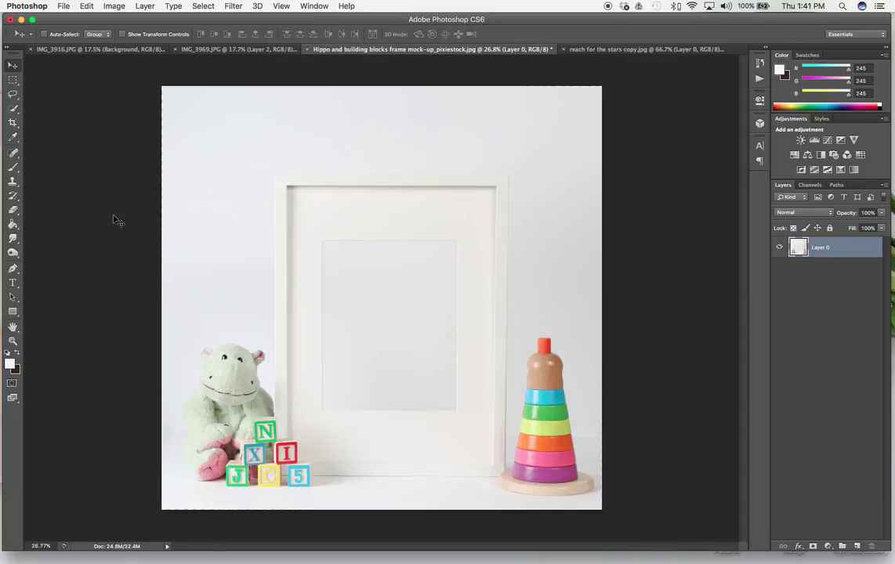
Draw a yellow rectangle shape of about 911 × 1156 px over the blank opening inside the frame's mat.
{"action": "left_click", "coordinate": [13, 312]}
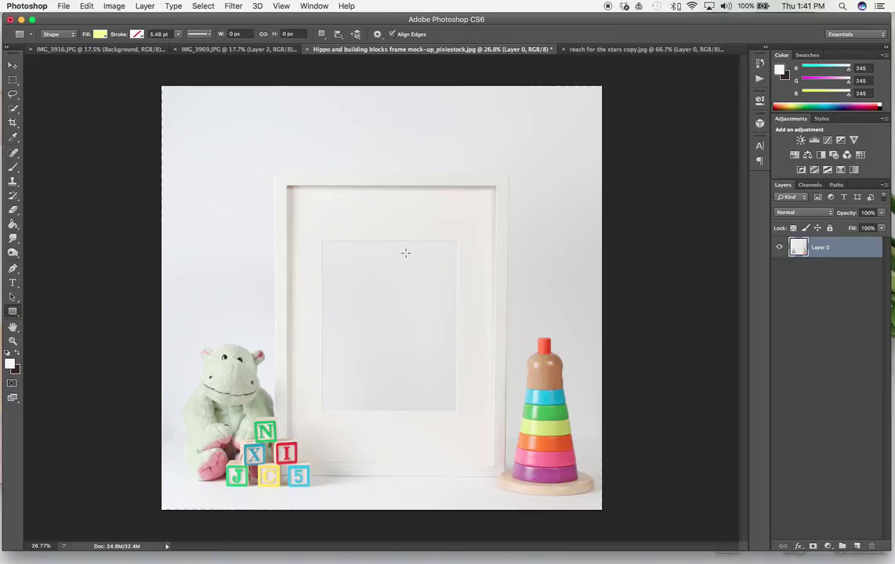
{"action": "scroll", "coordinate": [323, 243], "scroll_direction": "up", "scroll_amount": 5}
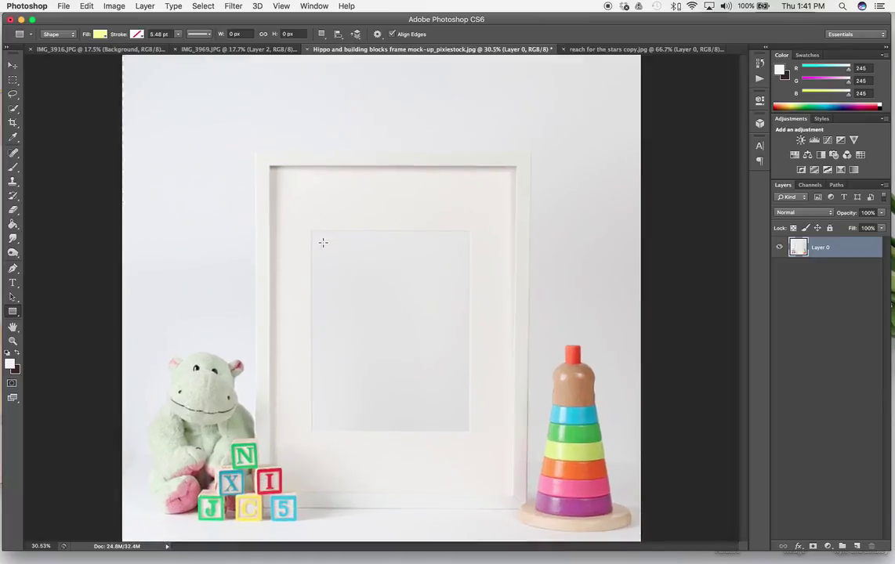
{"action": "scroll", "coordinate": [322, 243], "scroll_direction": "up", "scroll_amount": 3}
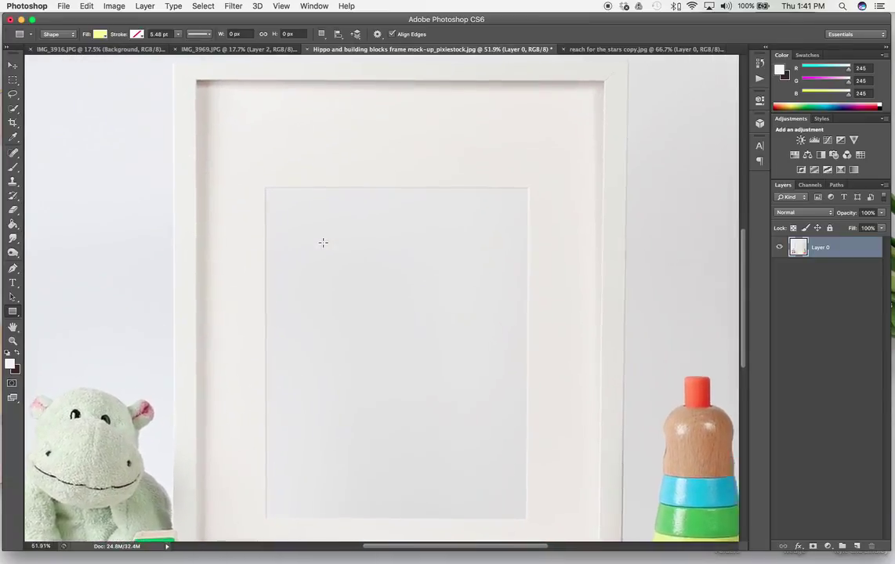
{"action": "scroll", "coordinate": [323, 243], "scroll_direction": "down", "scroll_amount": 2}
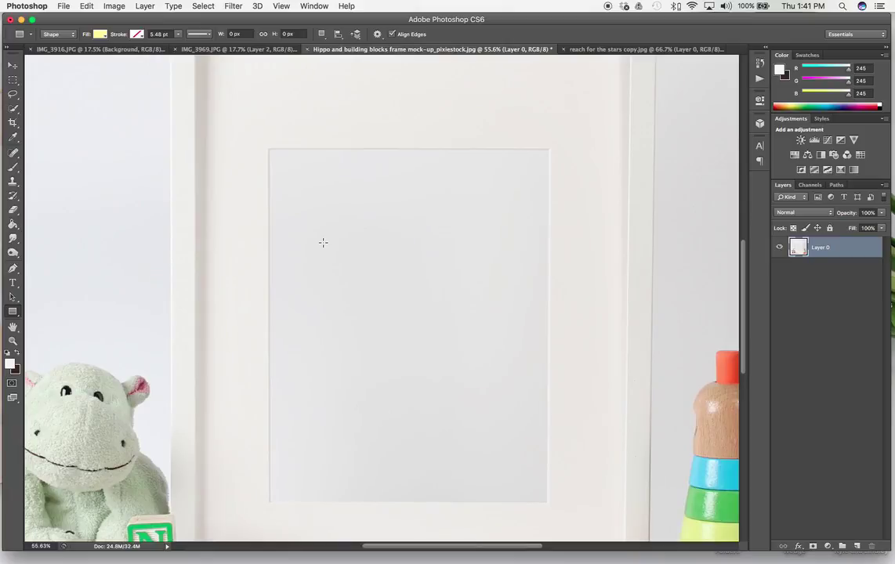
{"action": "scroll", "coordinate": [323, 243], "scroll_direction": "down", "scroll_amount": 1}
{"action": "left_click_drag", "start_coordinate": [269, 138], "coordinate": [546, 488]}
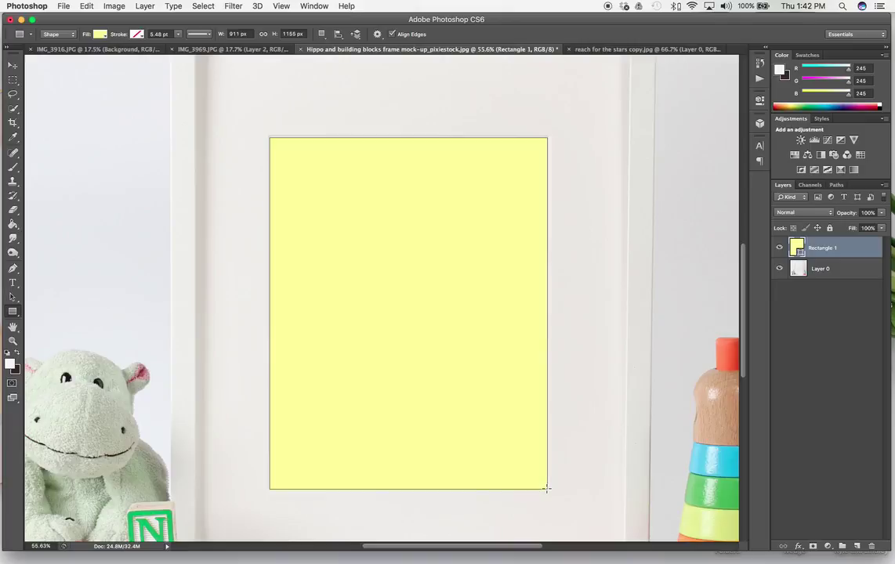
Stretch the yellow rectangle's bottom edge slightly downward to meet the mat opening's lower edge, and apply the transform.
{"action": "left_click", "coordinate": [13, 64]}
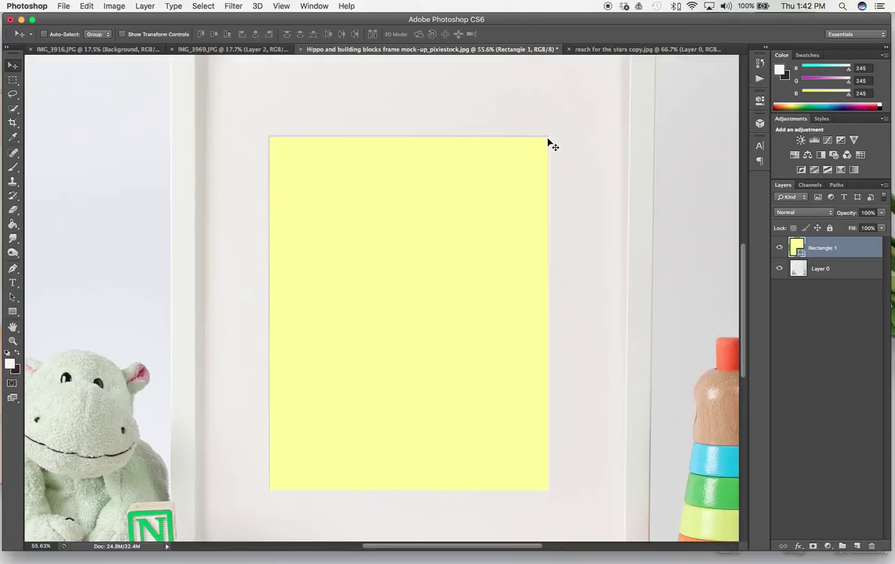
{"action": "scroll", "coordinate": [320, 361], "scroll_direction": "down", "scroll_amount": 5}
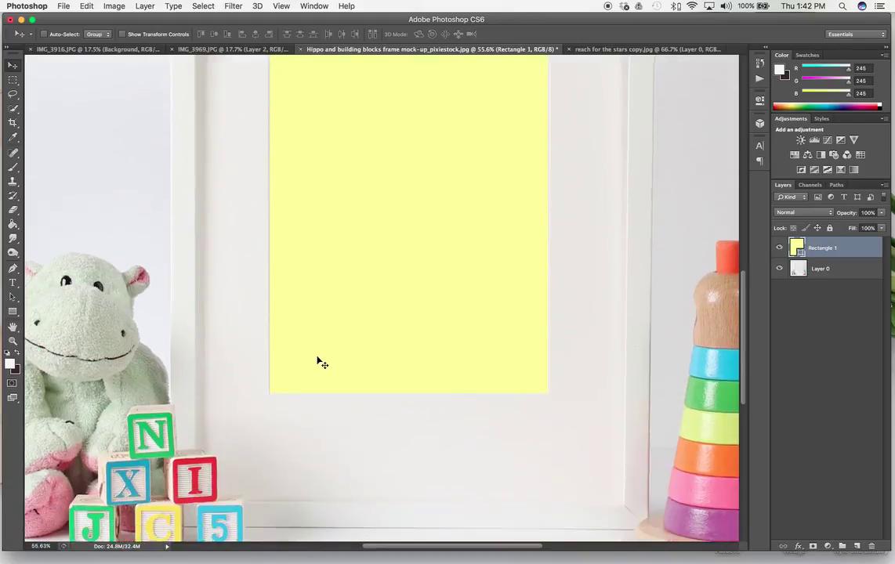
{"action": "scroll", "coordinate": [304, 368], "scroll_direction": "left", "scroll_amount": 1}
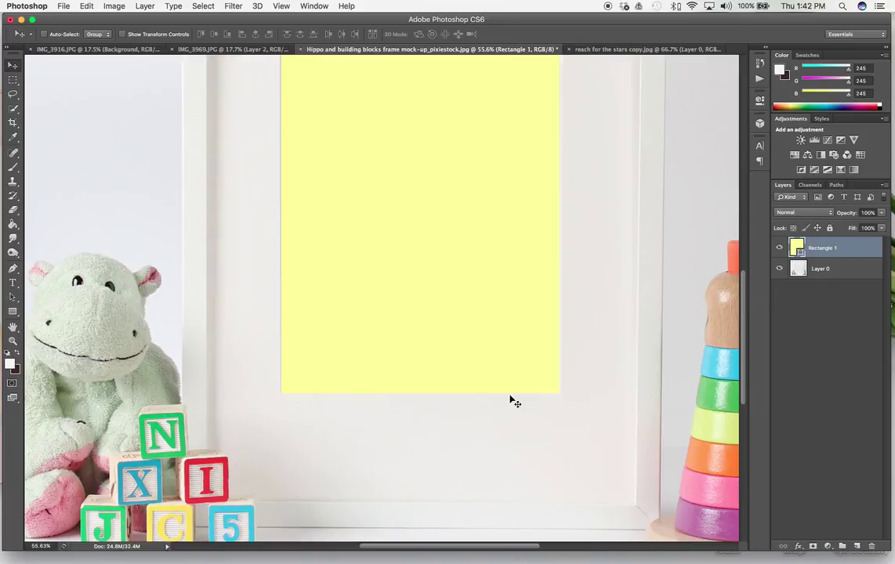
{"action": "key", "text": "super+t"}
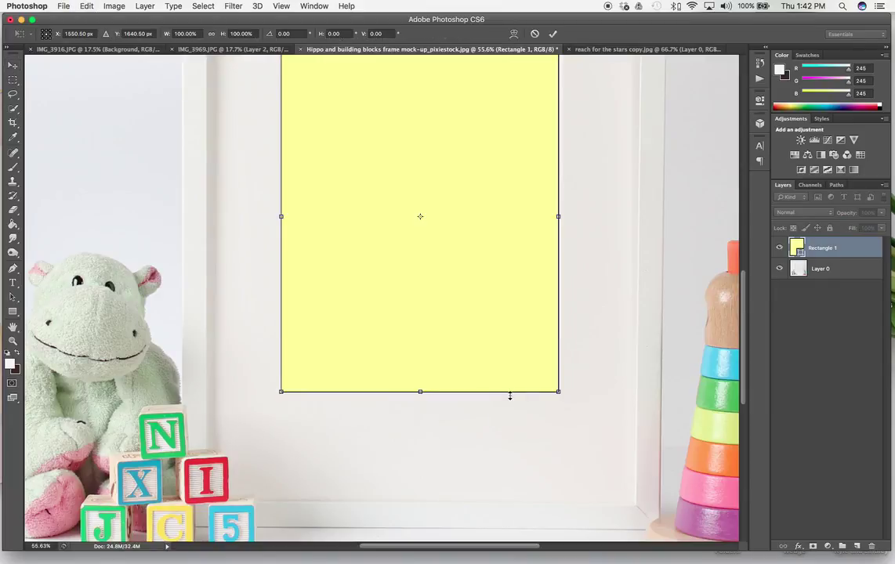
{"action": "left_click_drag", "start_coordinate": [419, 390], "coordinate": [420, 393]}
{"action": "key", "text": "Return"}
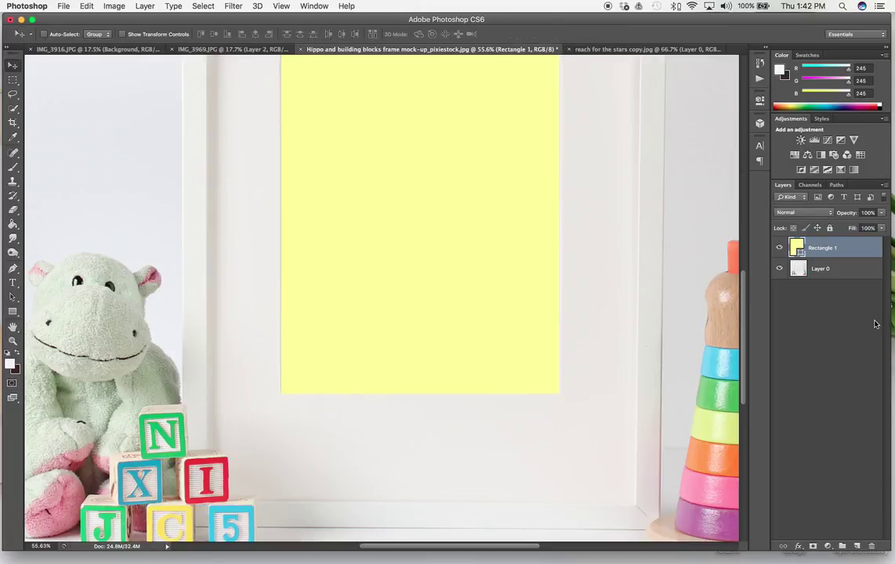
Lower the yellow rectangle layer's opacity to 27% so the mat opening shows through.
{"action": "left_click", "coordinate": [881, 213]}
{"action": "left_click_drag", "start_coordinate": [883, 223], "coordinate": [845, 228]}
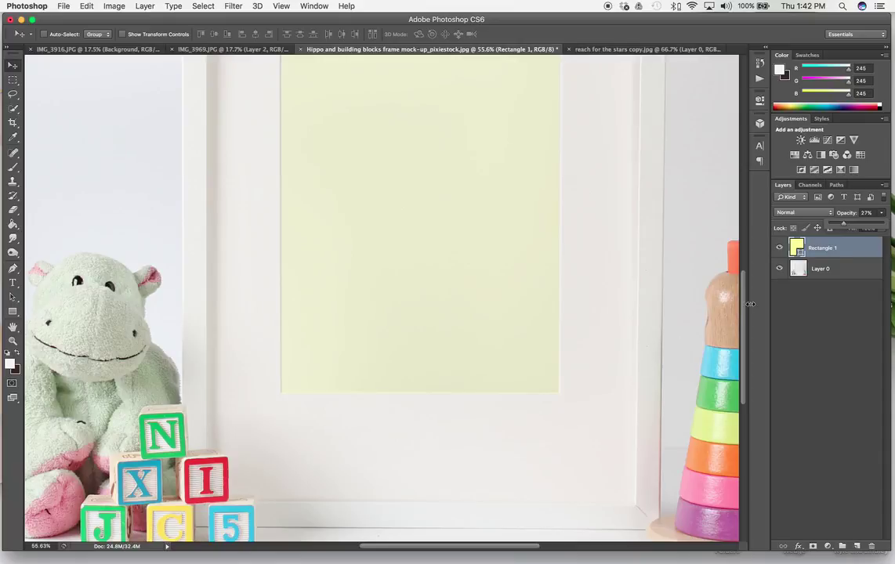
{"action": "scroll", "coordinate": [452, 360], "scroll_direction": "down", "scroll_amount": 5}
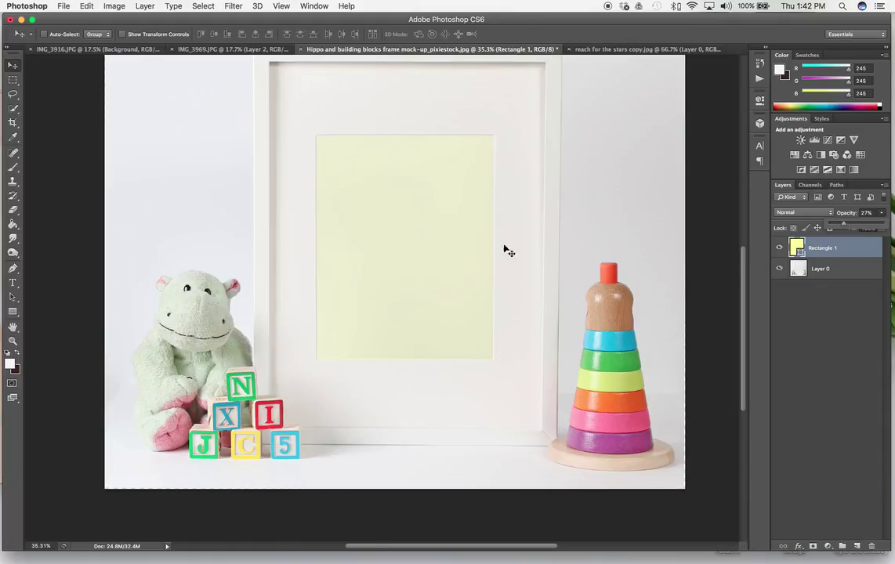
Rotate the mock-up photo on Layer 0 by a further 0.14° to align the frame opening with the rectangle, and apply it.
{"action": "left_click", "coordinate": [837, 274]}
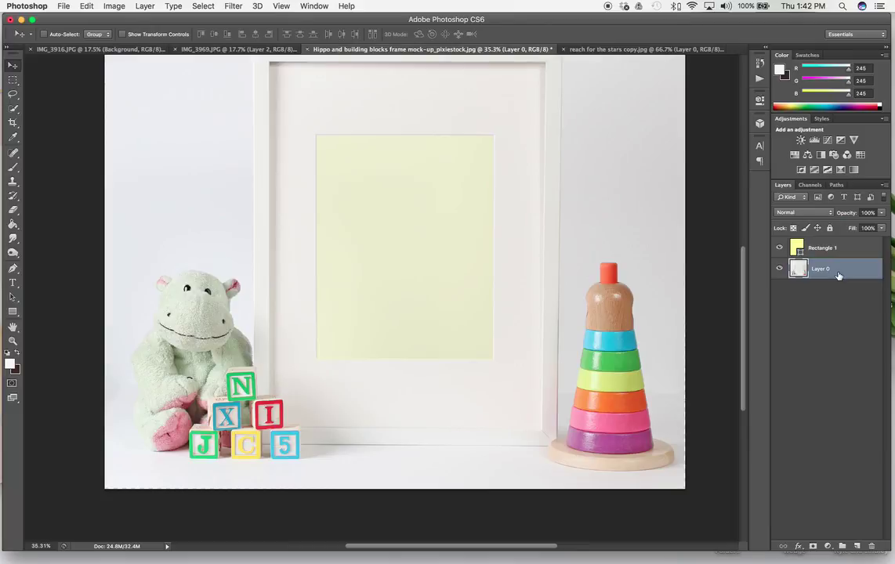
{"action": "key", "text": "ctrl+t"}
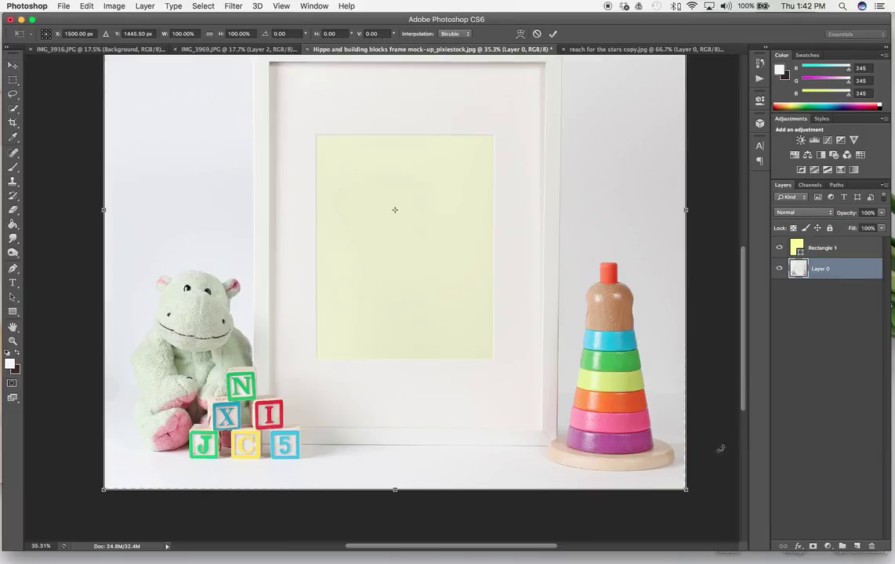
{"action": "left_click_drag", "start_coordinate": [707, 508], "coordinate": [704, 511]}
{"action": "left_click_drag", "start_coordinate": [706, 510], "coordinate": [707, 508]}
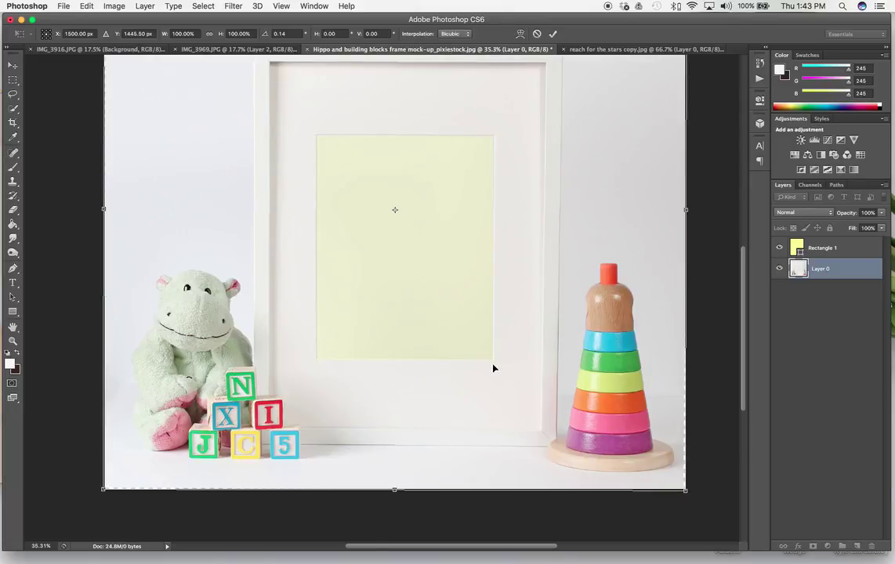
{"action": "left_click", "coordinate": [552, 34]}
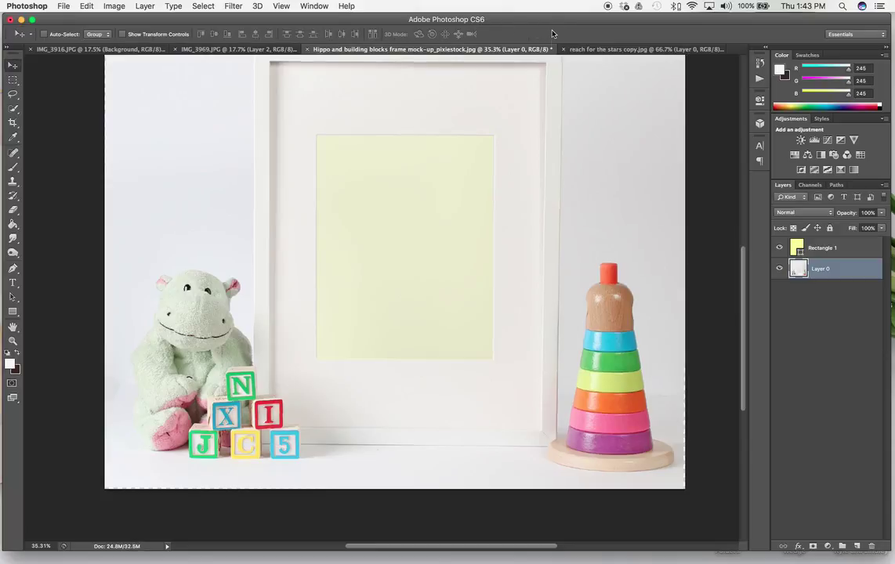
Delete the yellow Rectangle 1 layer from the hippo frame mock-up.
{"action": "left_click", "coordinate": [840, 251]}
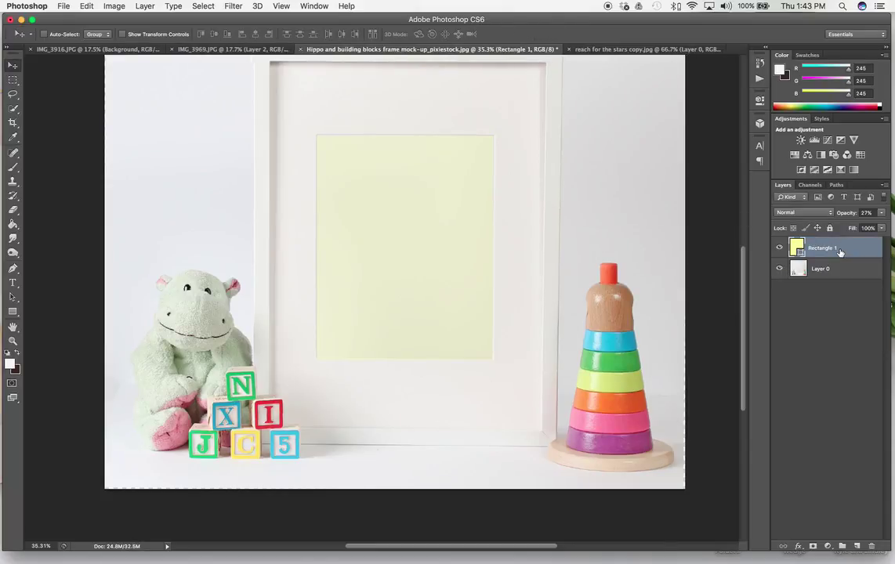
{"action": "key", "text": "BackSpace"}
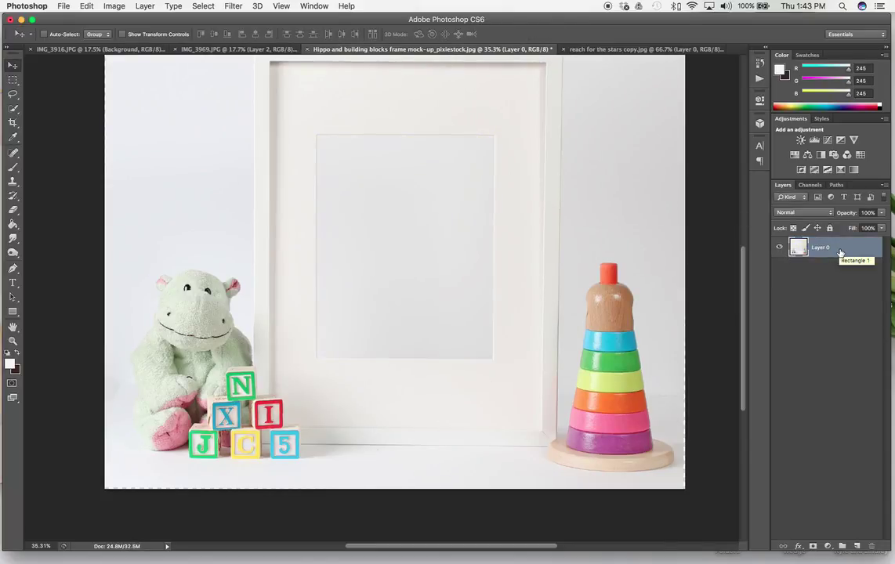
{"action": "scroll", "coordinate": [556, 345], "scroll_direction": "down", "scroll_amount": 3}
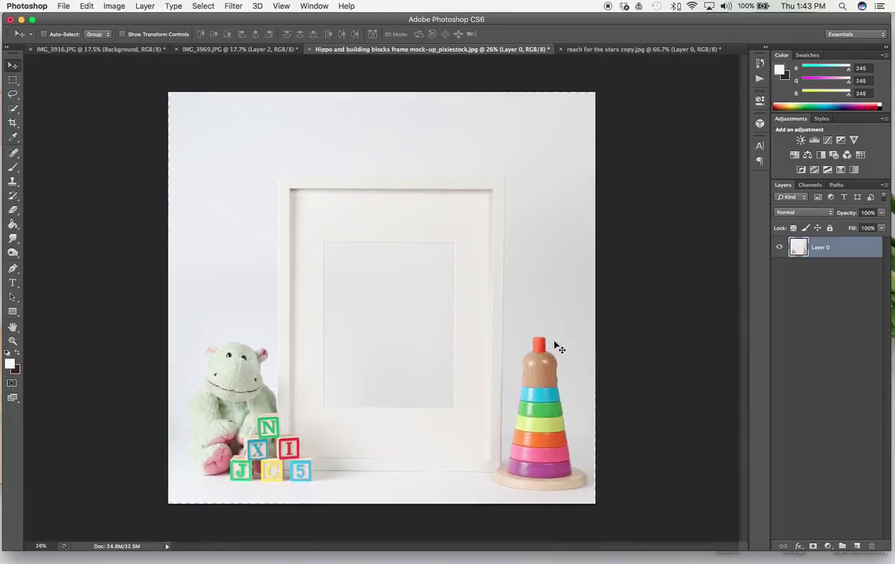
Bring the "sweet dreams little prince" print from reach for the stars copy.jpg into the hippo mock-up and position it over the mat opening.
{"action": "left_click", "coordinate": [610, 49]}
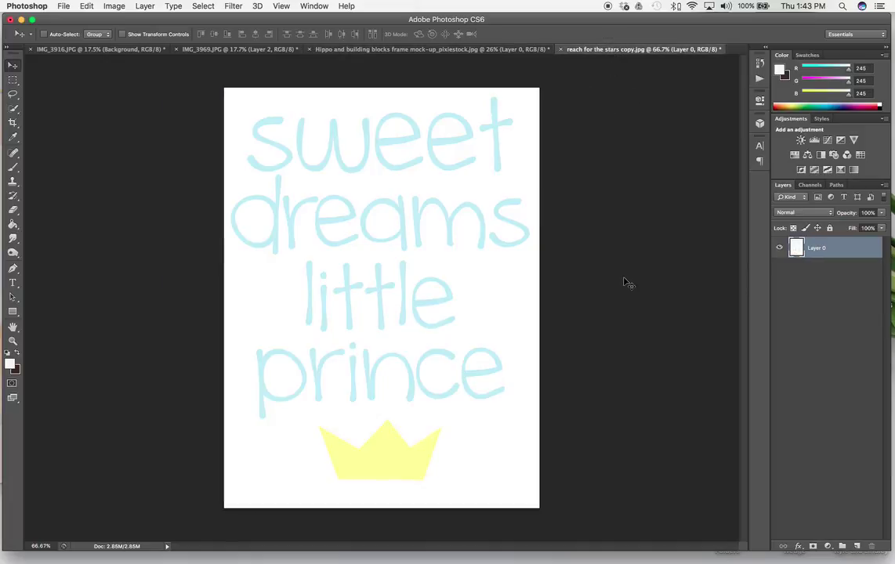
{"action": "right_click", "coordinate": [819, 249]}
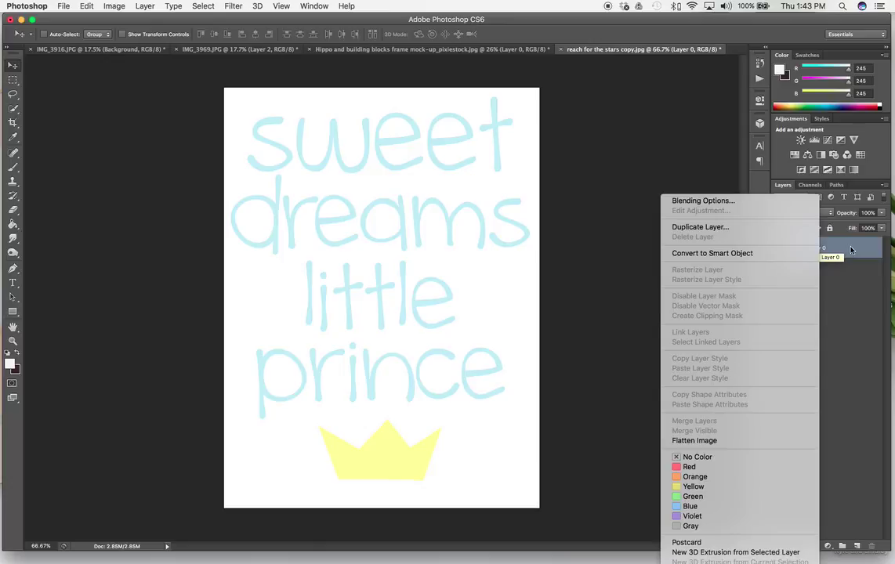
{"action": "left_click", "coordinate": [851, 250]}
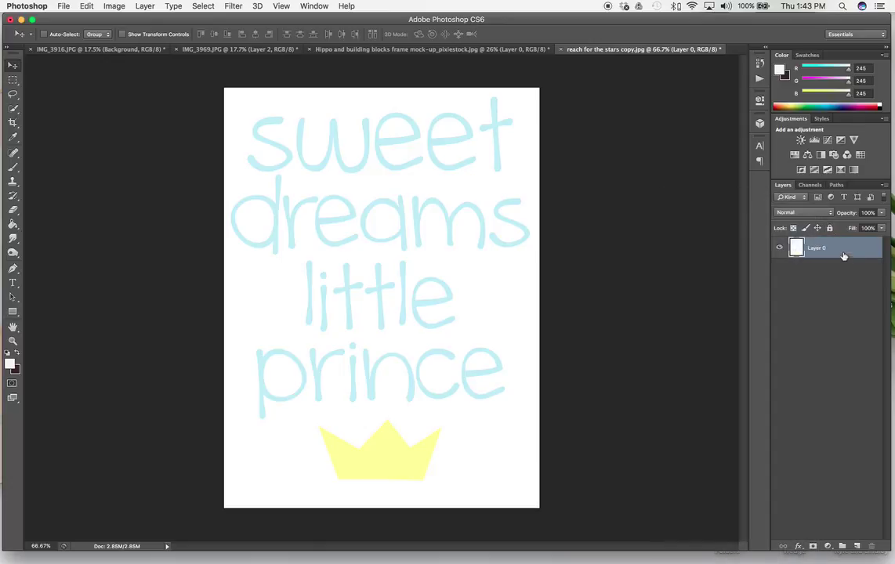
{"action": "left_click", "coordinate": [395, 175]}
{"action": "left_click_drag", "start_coordinate": [395, 175], "coordinate": [397, 240]}
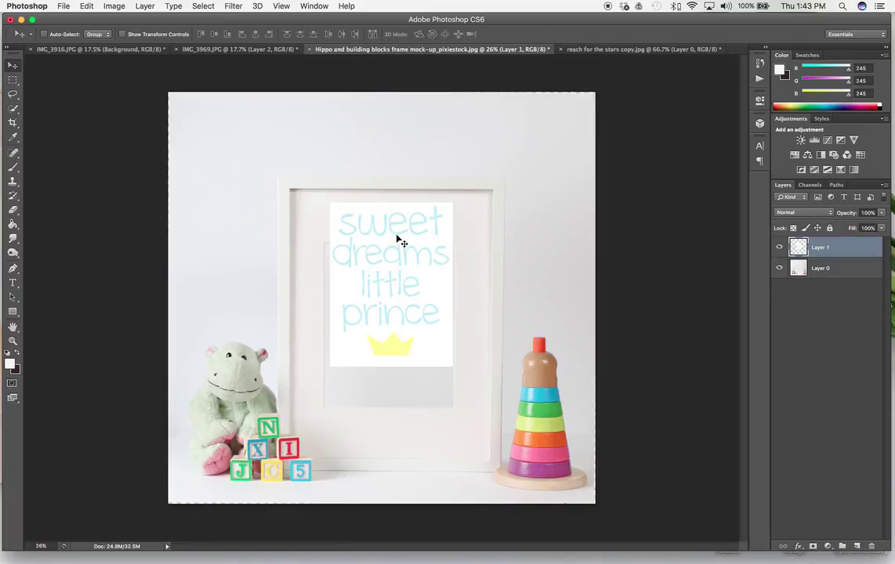
{"action": "left_click_drag", "start_coordinate": [401, 280], "coordinate": [398, 319]}
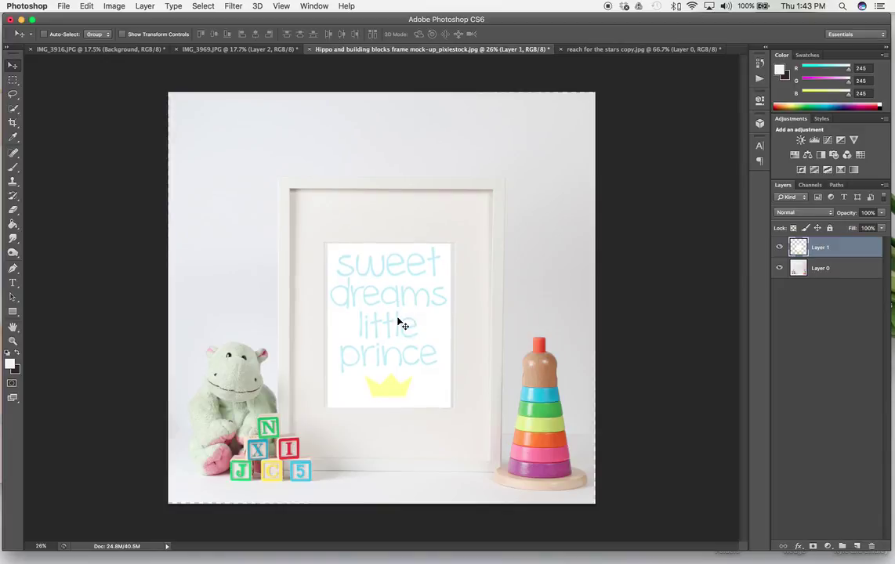
Duplicate the mock-up photo on Layer 0 and place the copy above the print on Layer 1.
{"action": "scroll", "coordinate": [398, 320], "scroll_direction": "up", "scroll_amount": 8}
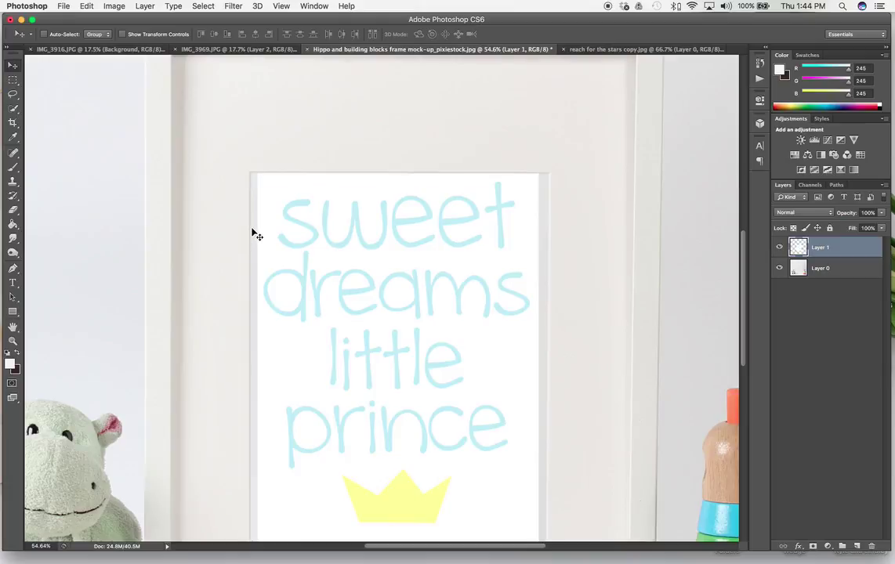
{"action": "scroll", "coordinate": [252, 224], "scroll_direction": "up", "scroll_amount": 4}
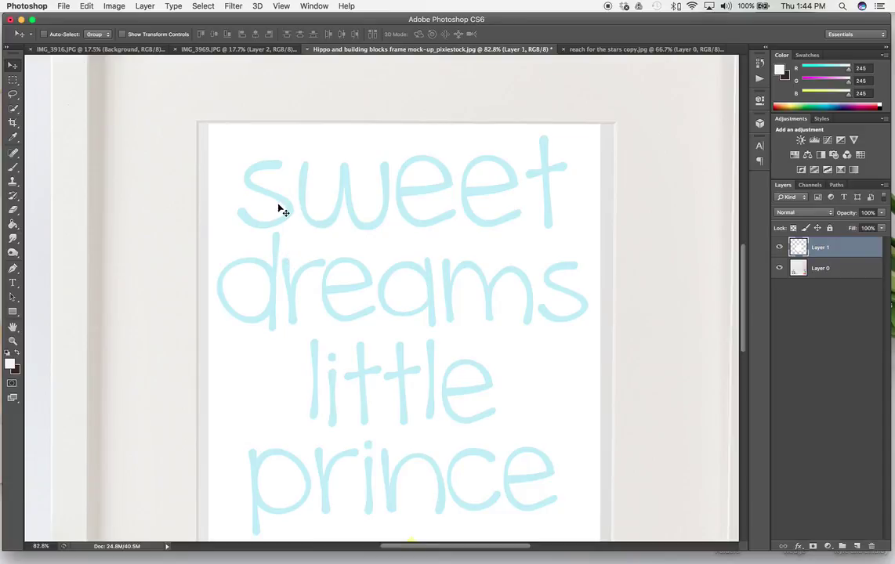
{"action": "key", "text": "super+0"}
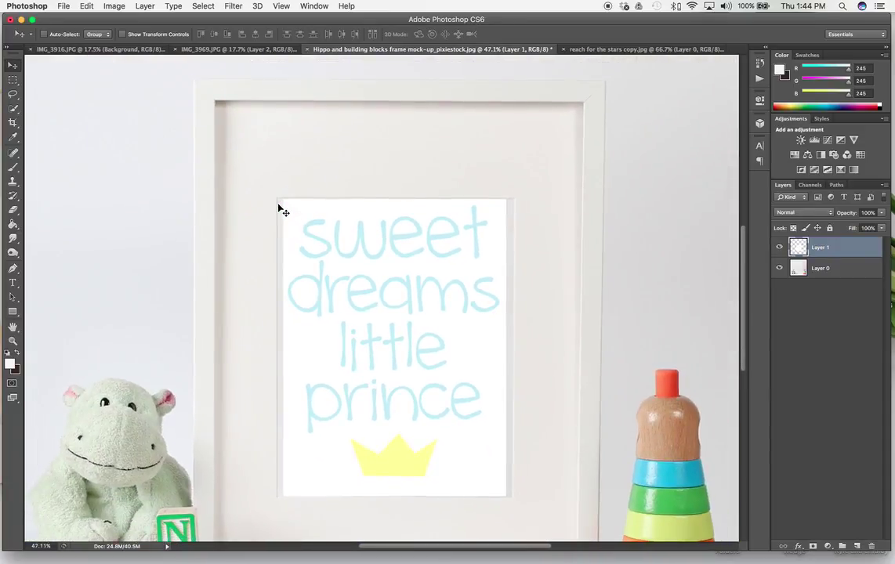
{"action": "scroll", "coordinate": [279, 205], "scroll_direction": "down", "scroll_amount": 2}
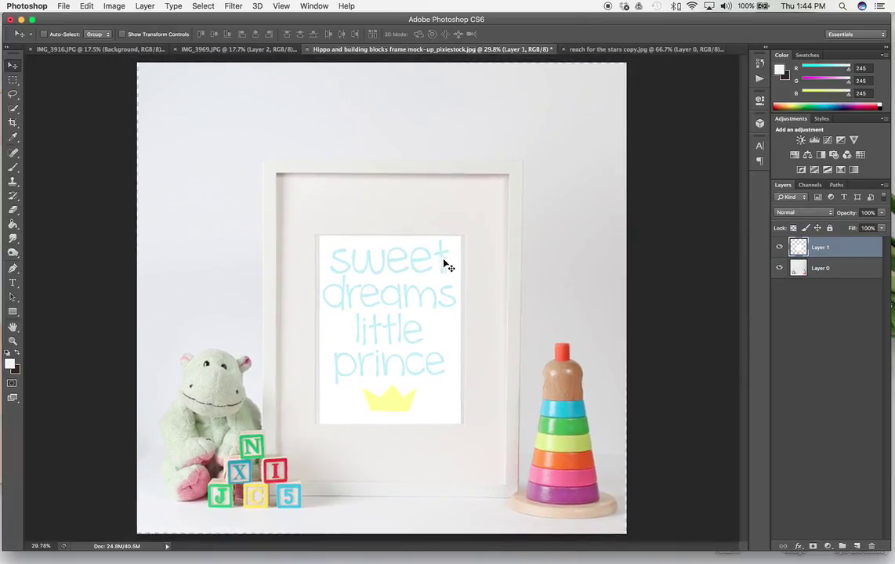
{"action": "left_click", "coordinate": [844, 272]}
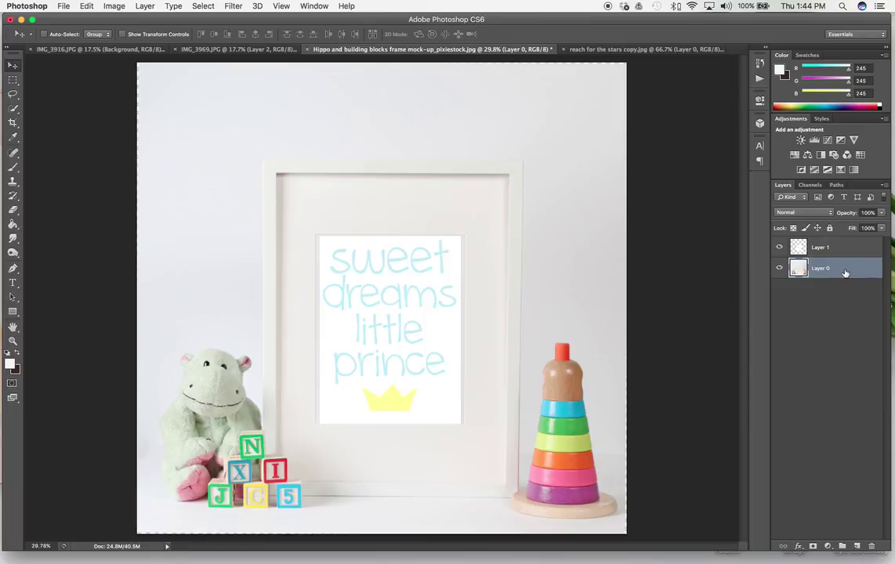
{"action": "left_click_drag", "start_coordinate": [844, 272], "coordinate": [858, 546]}
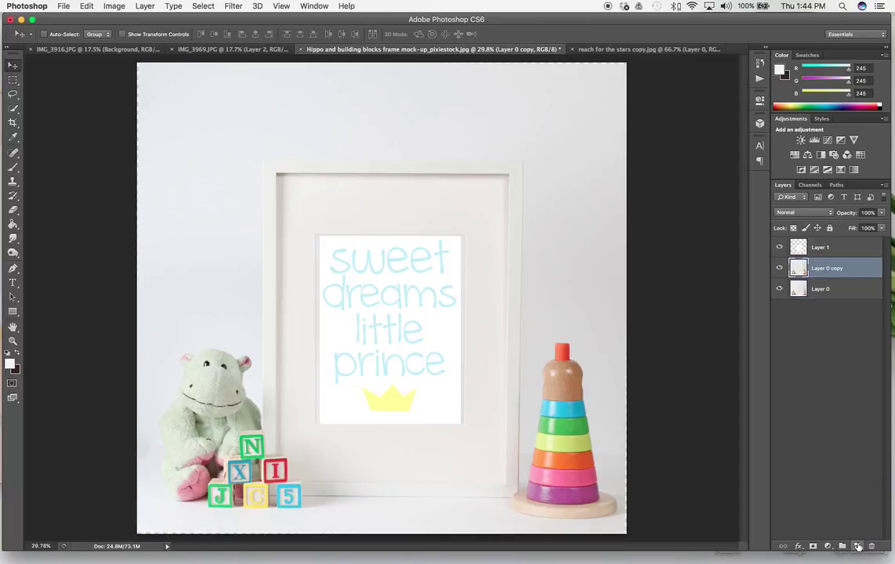
{"action": "left_click_drag", "start_coordinate": [842, 269], "coordinate": [843, 246]}
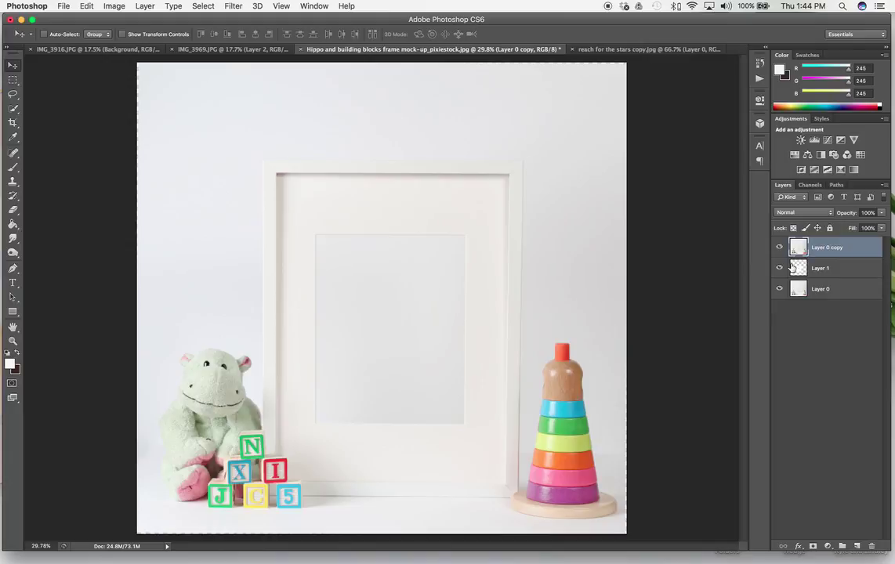
Cut the blank mat opening out of Layer 0 copy with a rectangular selection so the print shows through, and deselect.
{"action": "left_click", "coordinate": [14, 81]}
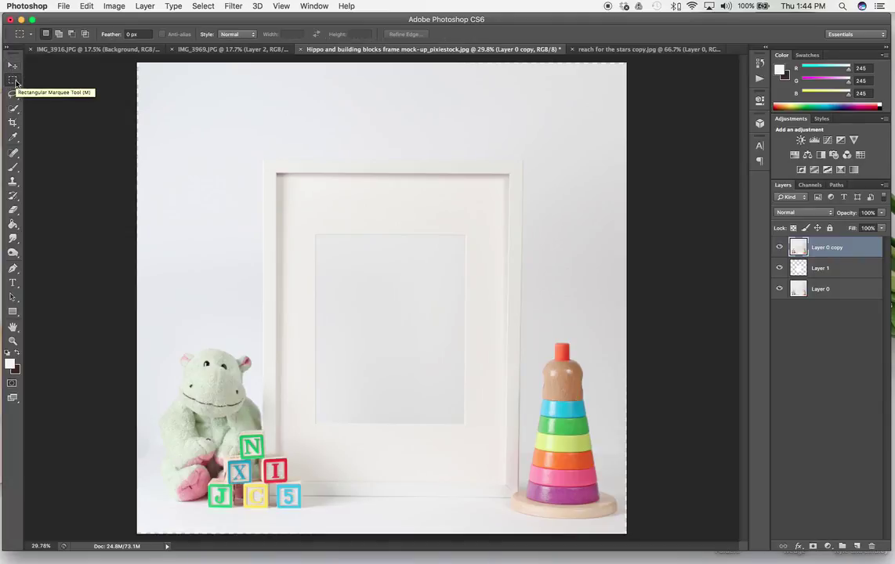
{"action": "scroll", "coordinate": [280, 263], "scroll_direction": "up", "scroll_amount": 6}
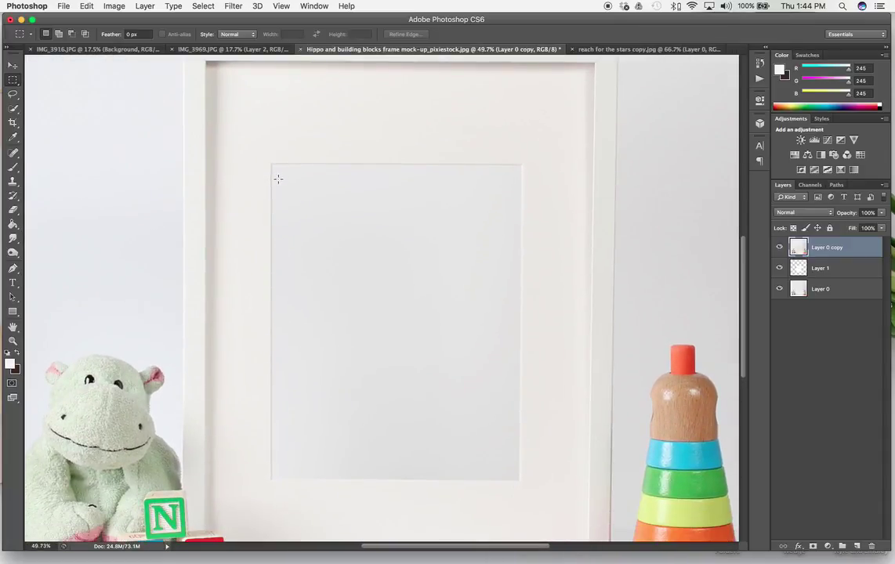
{"action": "scroll", "coordinate": [277, 176], "scroll_direction": "up", "scroll_amount": 4}
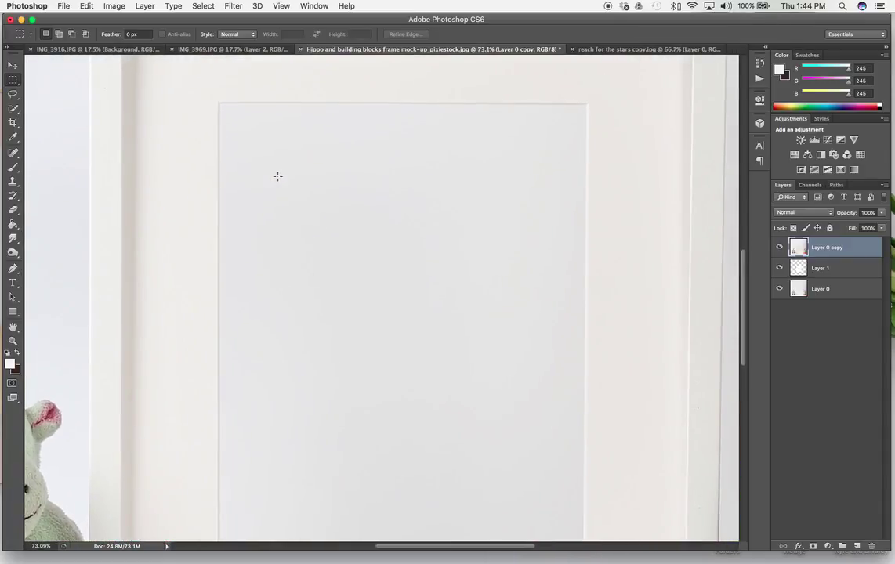
{"action": "scroll", "coordinate": [277, 177], "scroll_direction": "down", "scroll_amount": 1}
{"action": "scroll", "coordinate": [277, 176], "scroll_direction": "up", "scroll_amount": 1}
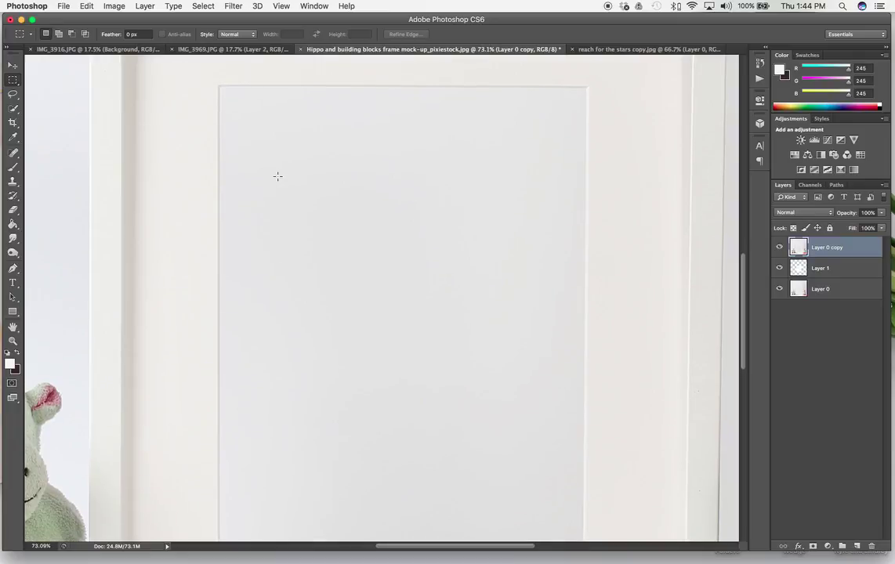
{"action": "left_click_drag", "start_coordinate": [220, 87], "coordinate": [581, 475]}
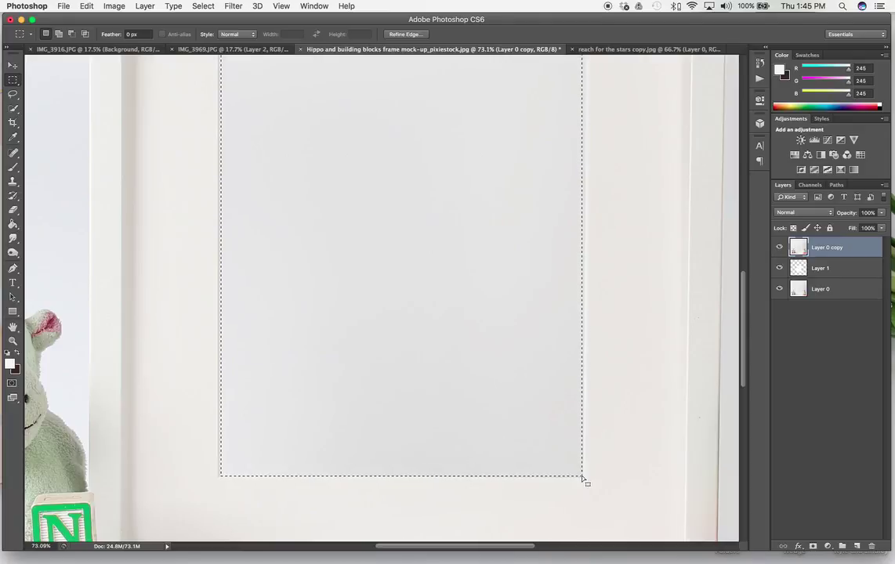
{"action": "scroll", "coordinate": [582, 476], "scroll_direction": "down", "scroll_amount": 4}
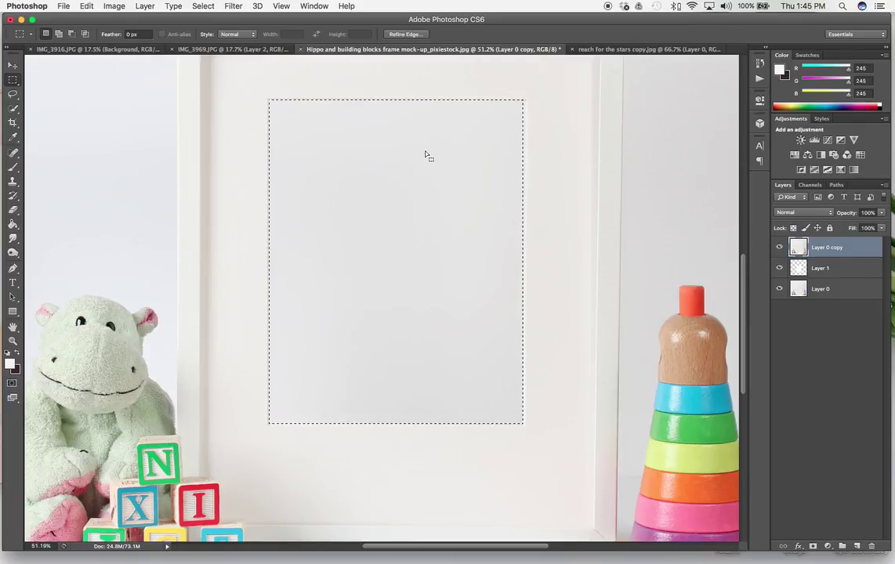
{"action": "scroll", "coordinate": [425, 155], "scroll_direction": "down", "scroll_amount": 2}
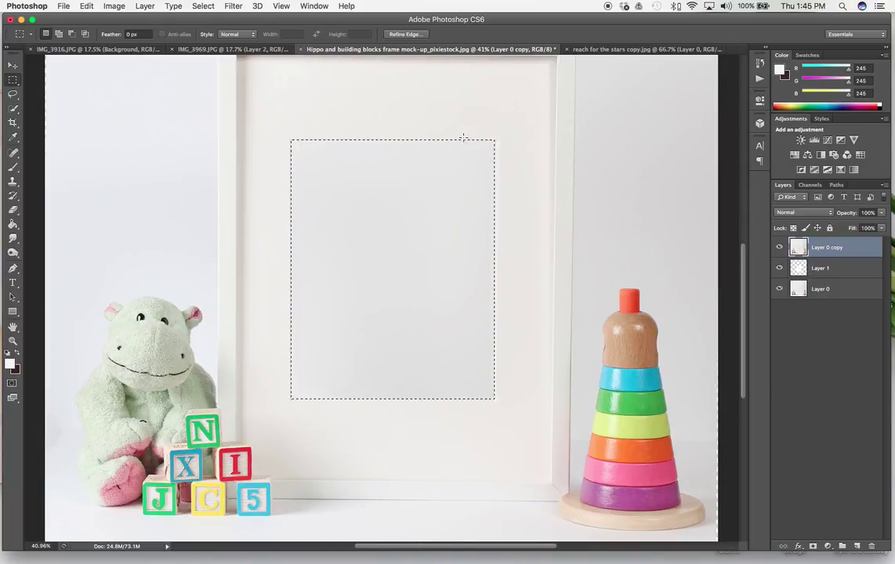
{"action": "key", "text": "BackSpace"}
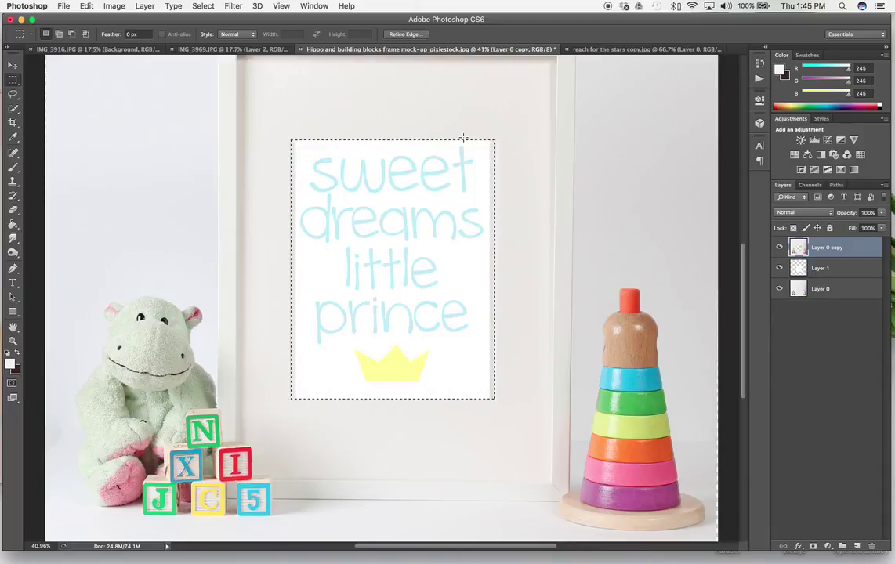
{"action": "left_click", "coordinate": [13, 66]}
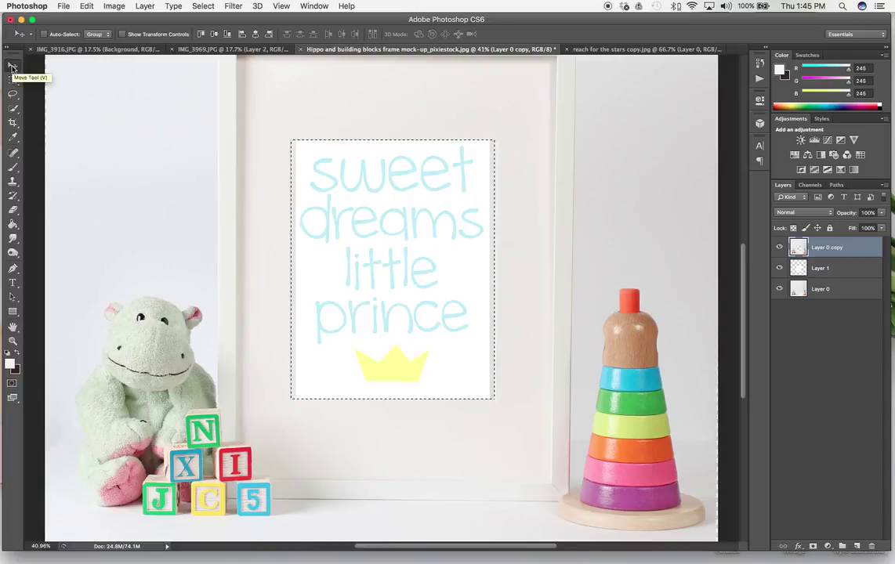
{"action": "key", "text": "super+d"}
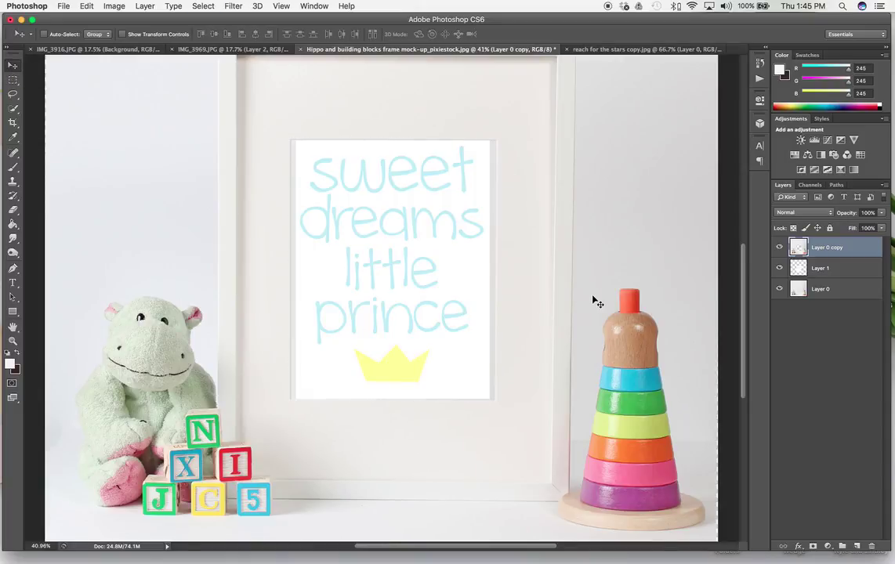
Enlarge the print on Layer 1 to about 106% in width and height with Free Transform, extending it beyond the mat opening's sides.
{"action": "left_click", "coordinate": [847, 269]}
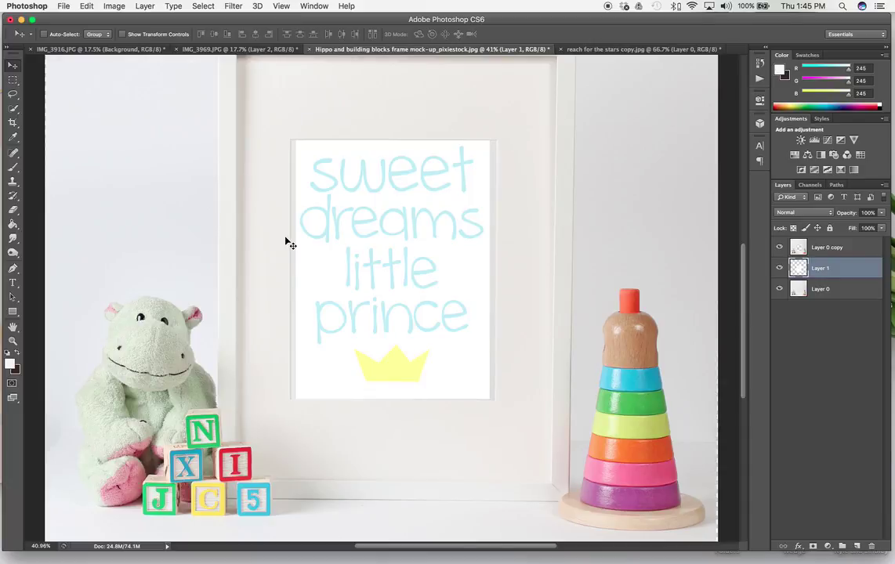
{"action": "key", "text": "super+t"}
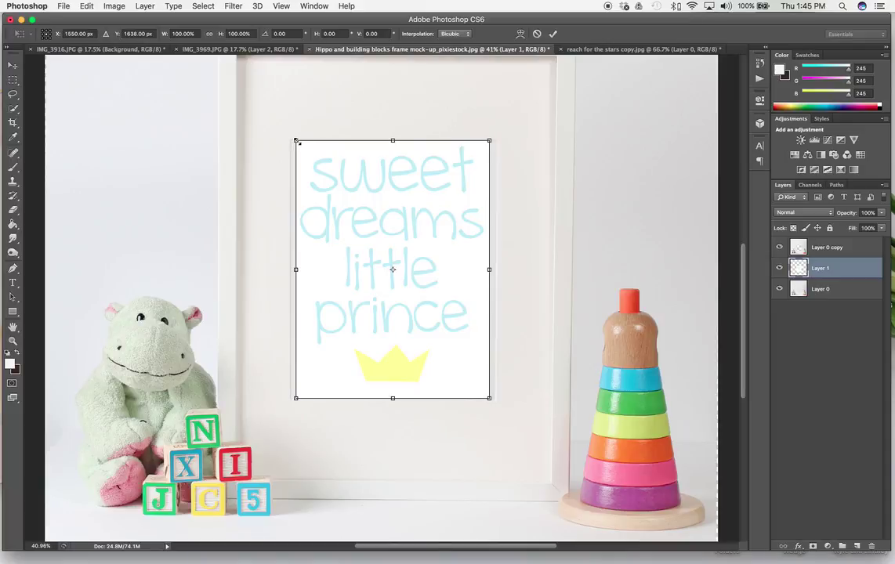
{"action": "left_click_drag", "start_coordinate": [296, 141], "coordinate": [291, 135]}
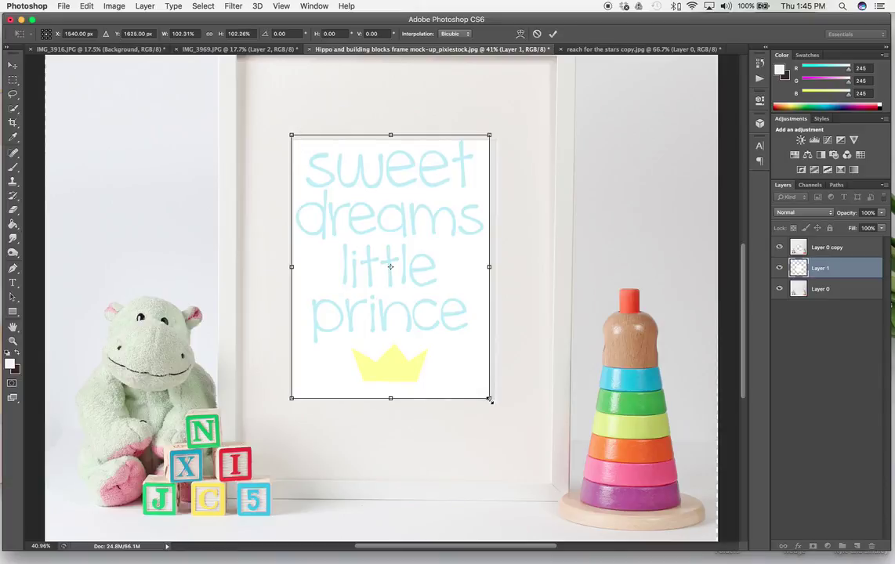
{"action": "left_click_drag", "start_coordinate": [490, 400], "coordinate": [497, 410]}
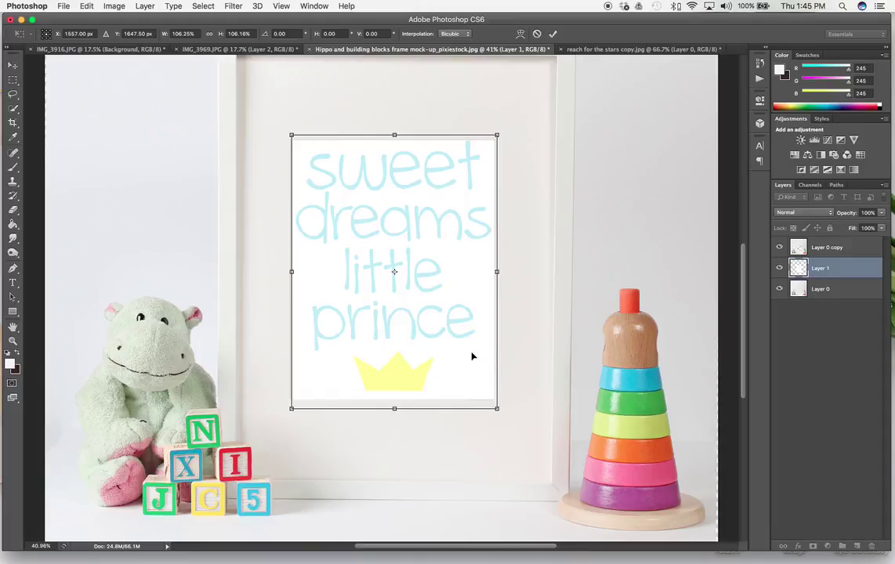
Nudge the enlarged print down by 15 px to centre the wording in the mat opening, and apply the transform.
{"action": "key", "text": "Down"}
{"action": "key", "text": "Down"}
{"action": "key", "text": "Down"}
{"action": "key", "text": "Down"}
{"action": "key", "text": "Down"}
{"action": "key", "text": "Down"}
{"action": "key", "text": "Down"}
{"action": "key", "text": "Down"}
{"action": "key", "text": "Down"}
{"action": "key", "text": "Down"}
{"action": "key", "text": "Down"}
{"action": "key", "text": "Down"}
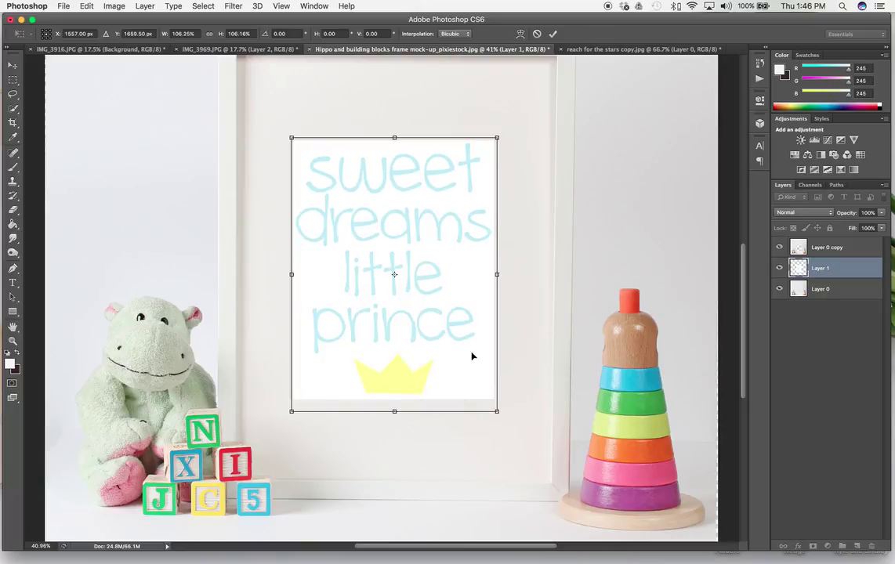
{"action": "key", "text": "Down"}
{"action": "key", "text": "Down"}
{"action": "key", "text": "Down"}
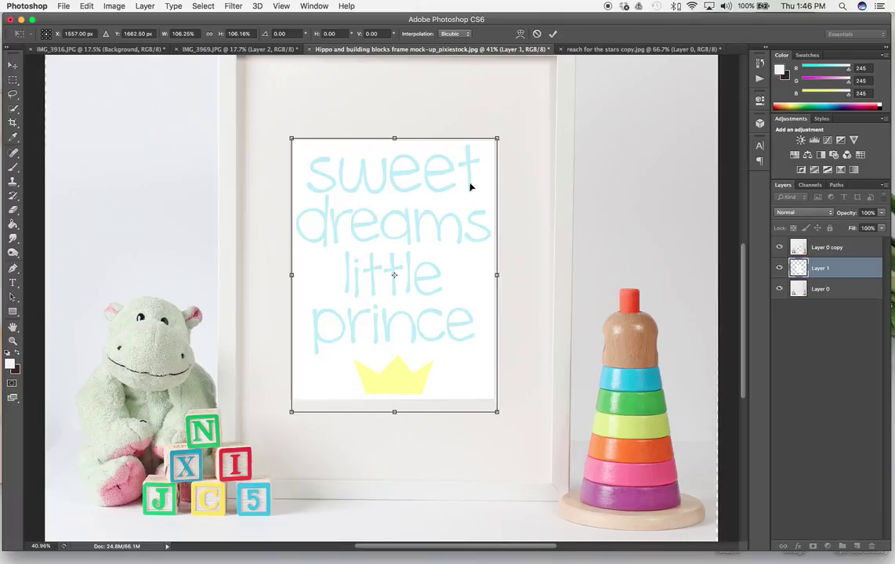
{"action": "left_click", "coordinate": [553, 34]}
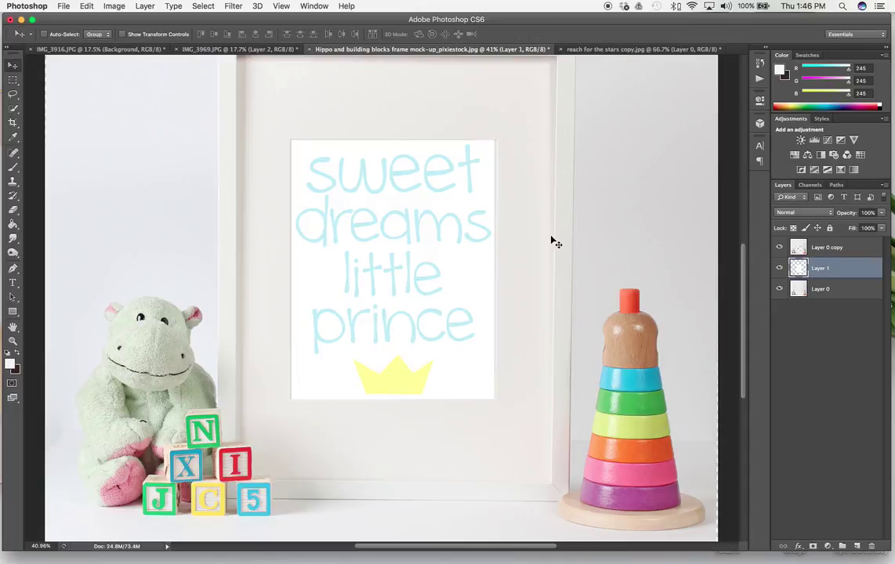
Adjust the print on Layer 1 to brightness -3 and contrast -12, comparing it with and without the preview before applying.
{"action": "key", "text": "super+minus"}
{"action": "key", "text": "super+0"}
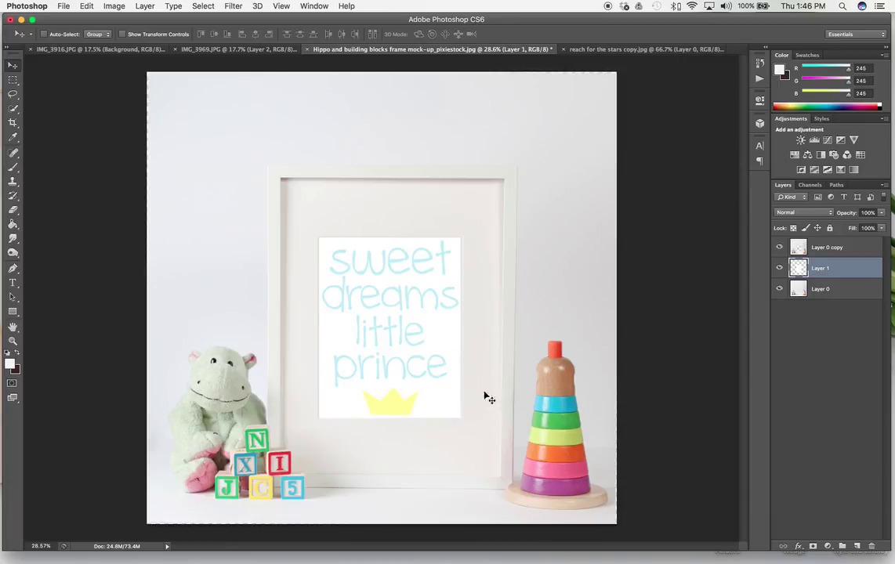
{"action": "left_click", "coordinate": [112, 7]}
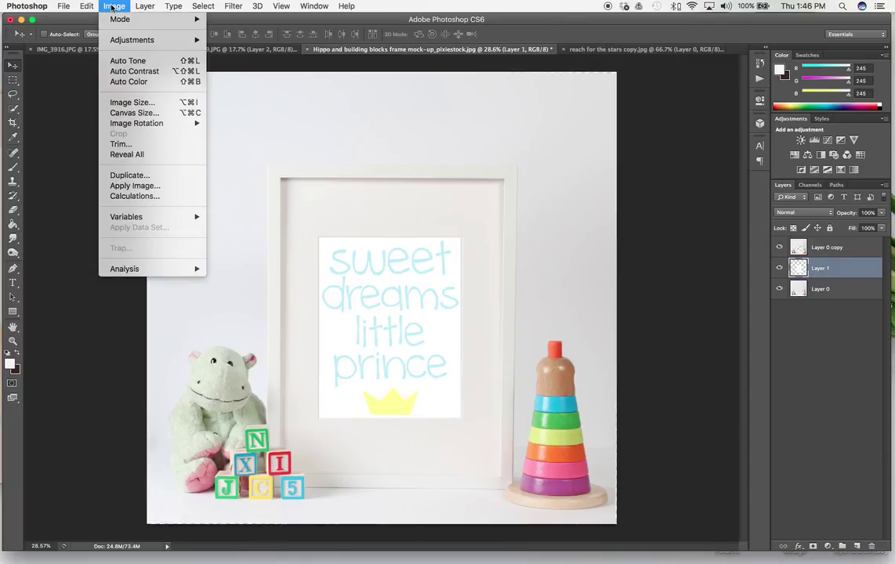
{"action": "mouse_move", "coordinate": [121, 46]}
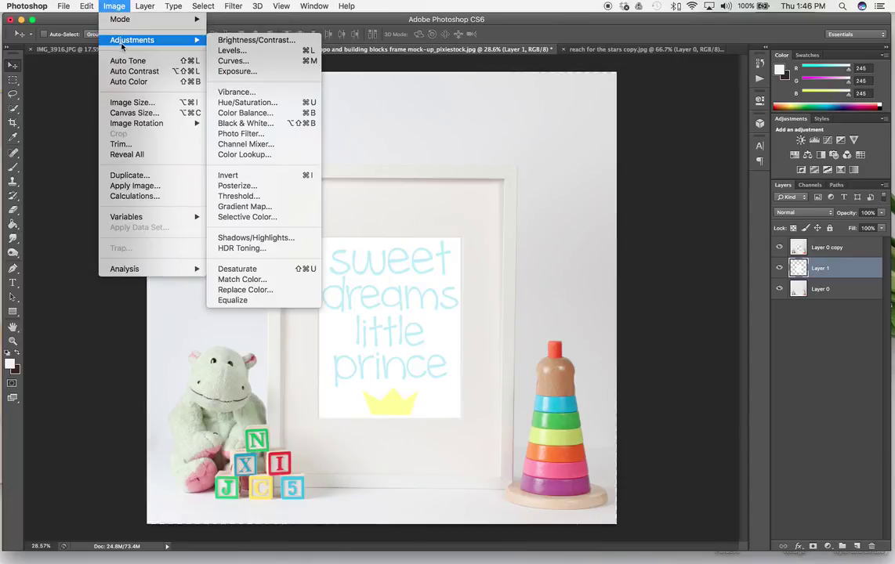
{"action": "left_click", "coordinate": [221, 40]}
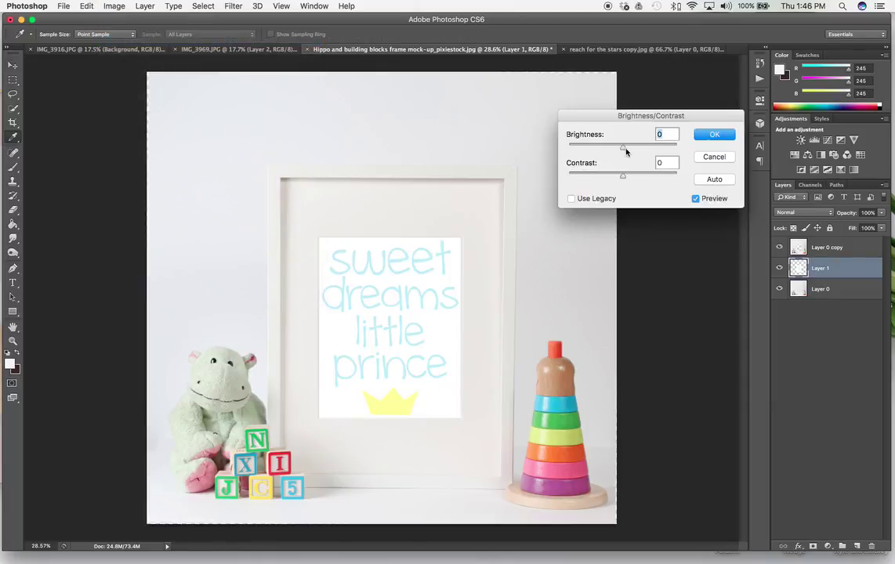
{"action": "left_click_drag", "start_coordinate": [623, 148], "coordinate": [609, 182]}
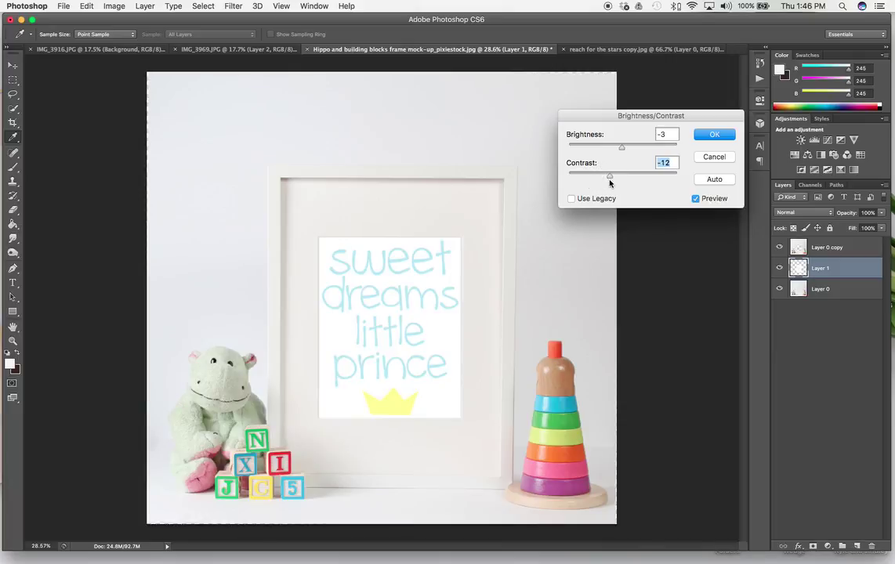
{"action": "left_click", "coordinate": [696, 198]}
{"action": "left_click", "coordinate": [696, 199]}
{"action": "left_click", "coordinate": [696, 199]}
{"action": "left_click", "coordinate": [696, 199]}
{"action": "left_click", "coordinate": [715, 136]}
{"action": "scroll", "coordinate": [554, 350], "scroll_direction": "down", "scroll_amount": 3}
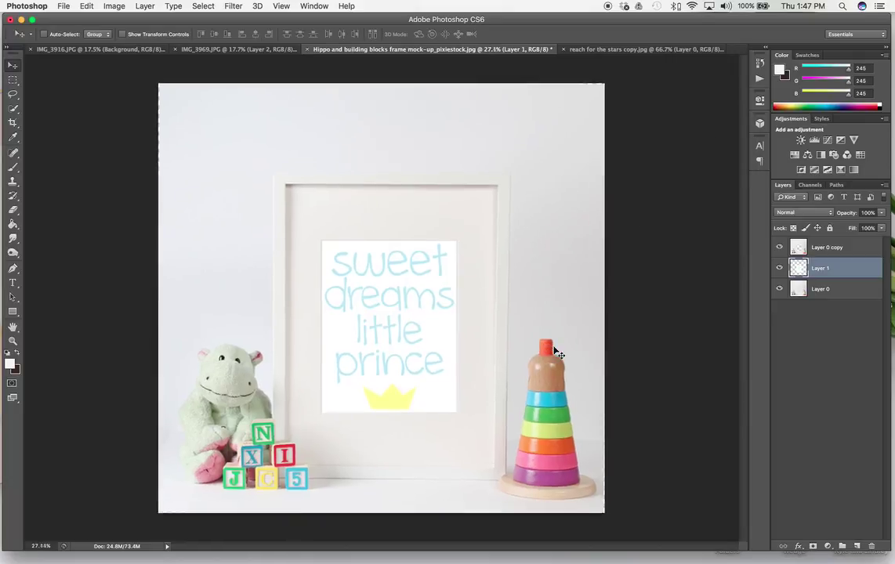